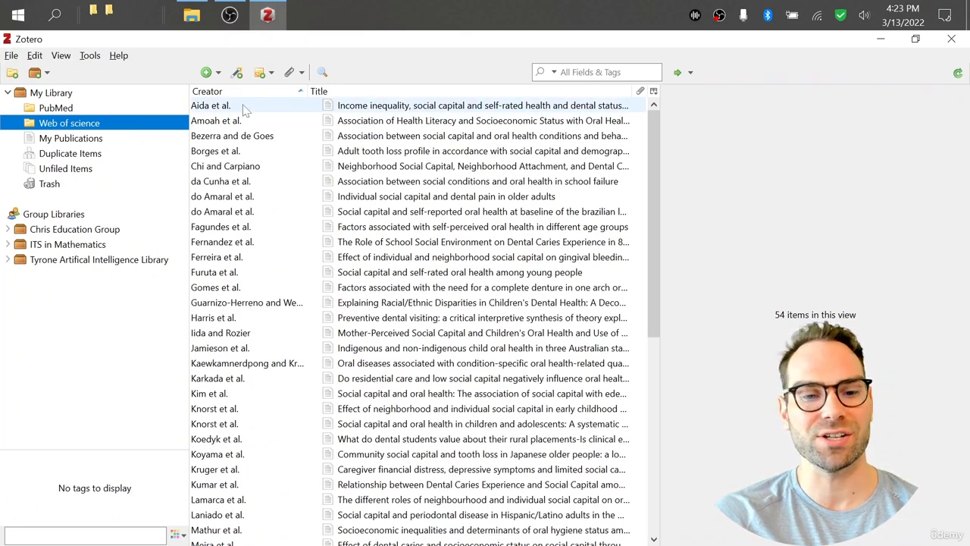
Step: Review the records in the PubMed and Web of science collections and the matching pairs listed under Duplicate Items
{"action": "left_click", "coordinate": [69, 109]}
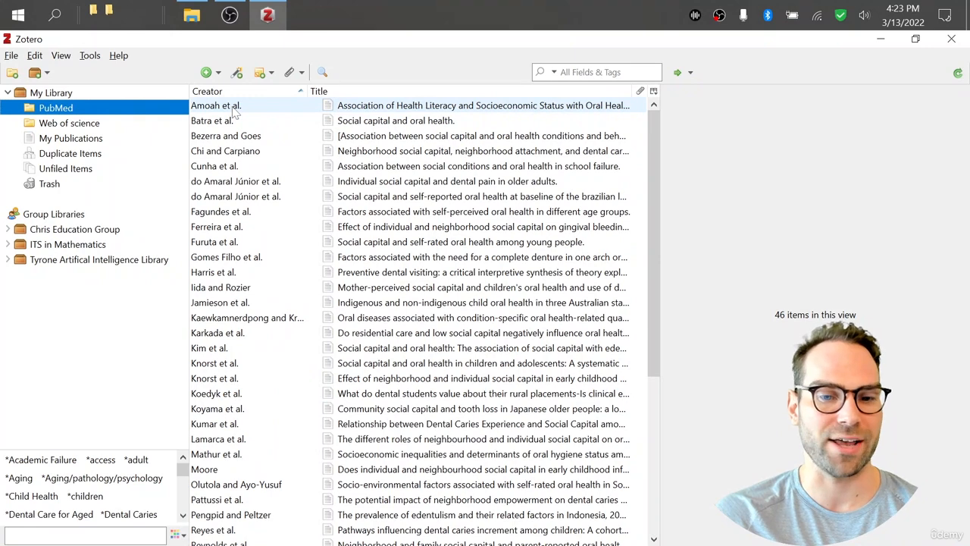
{"action": "left_click", "coordinate": [74, 124]}
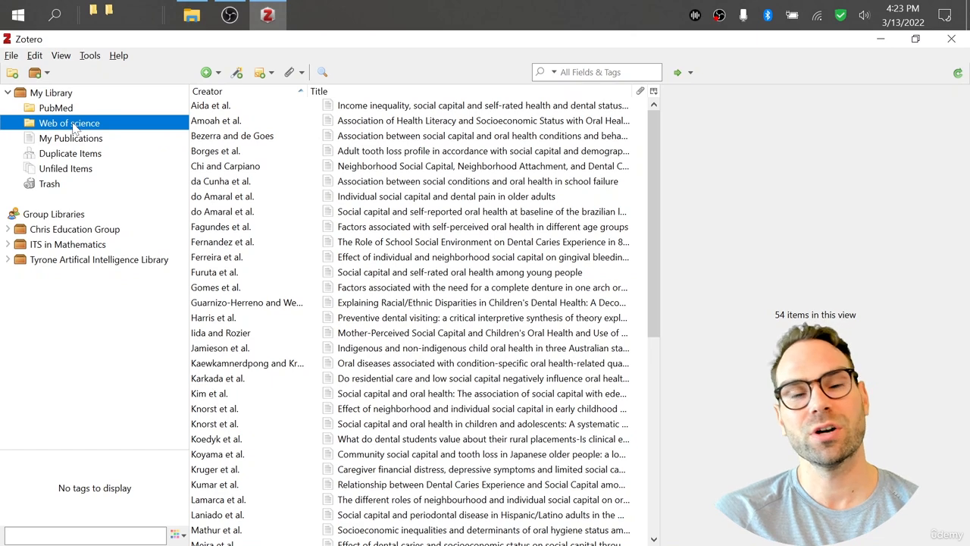
{"action": "left_click", "coordinate": [74, 155]}
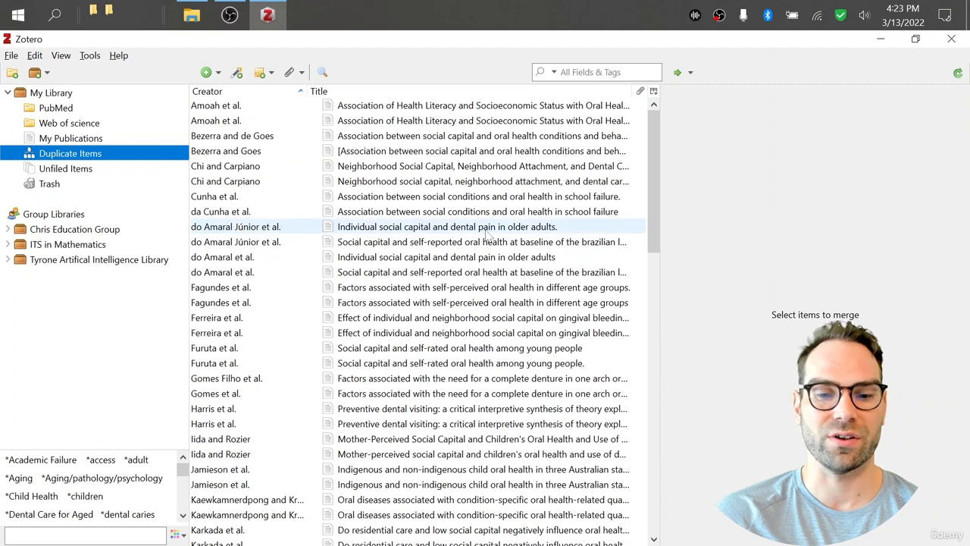
{"action": "left_click", "coordinate": [466, 111]}
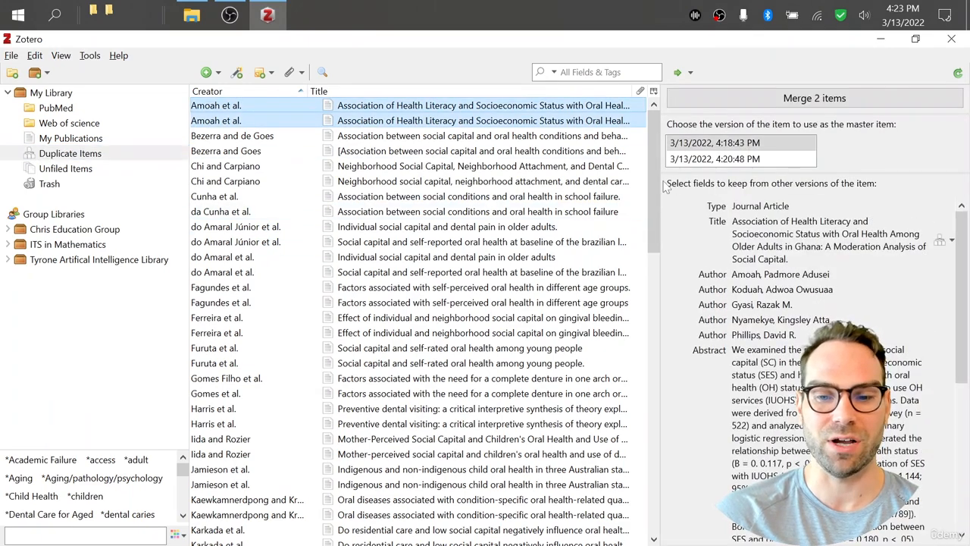
{"action": "left_click_drag", "start_coordinate": [656, 185], "coordinate": [661, 494]}
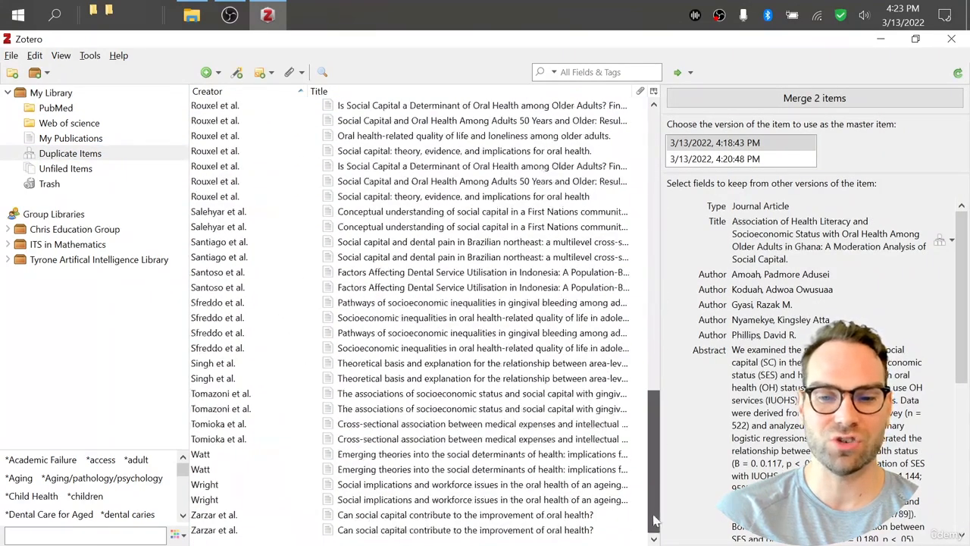
{"action": "left_click", "coordinate": [644, 448]}
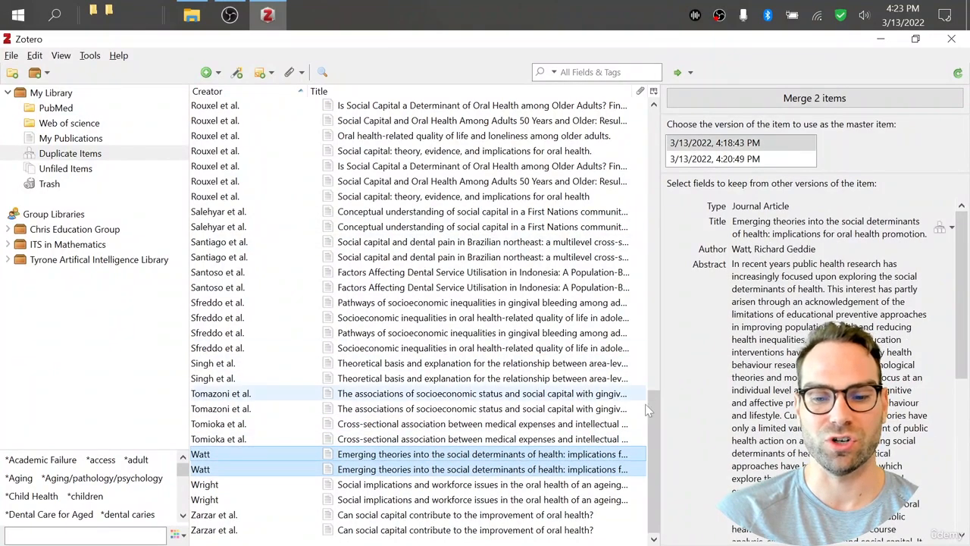
{"action": "left_click_drag", "start_coordinate": [649, 413], "coordinate": [653, 178]}
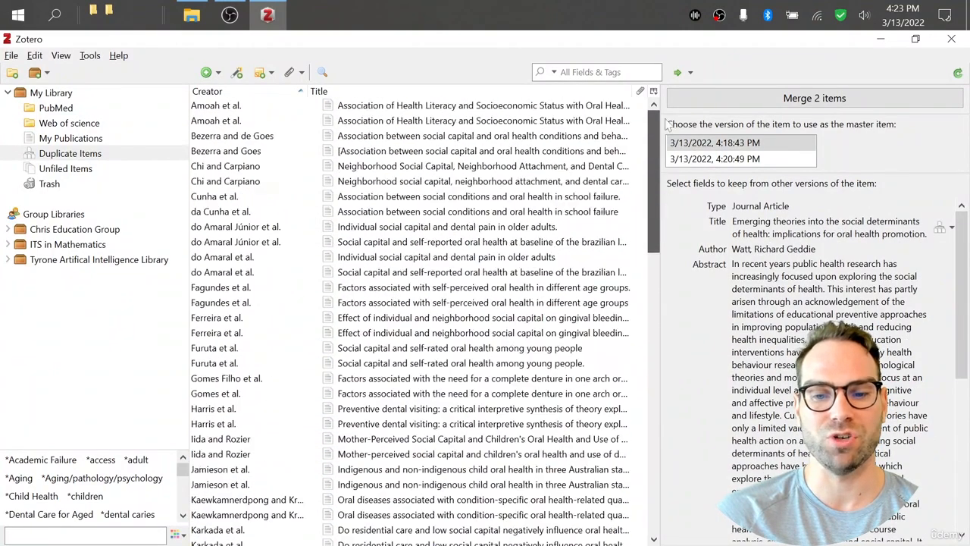
{"action": "left_click", "coordinate": [452, 112]}
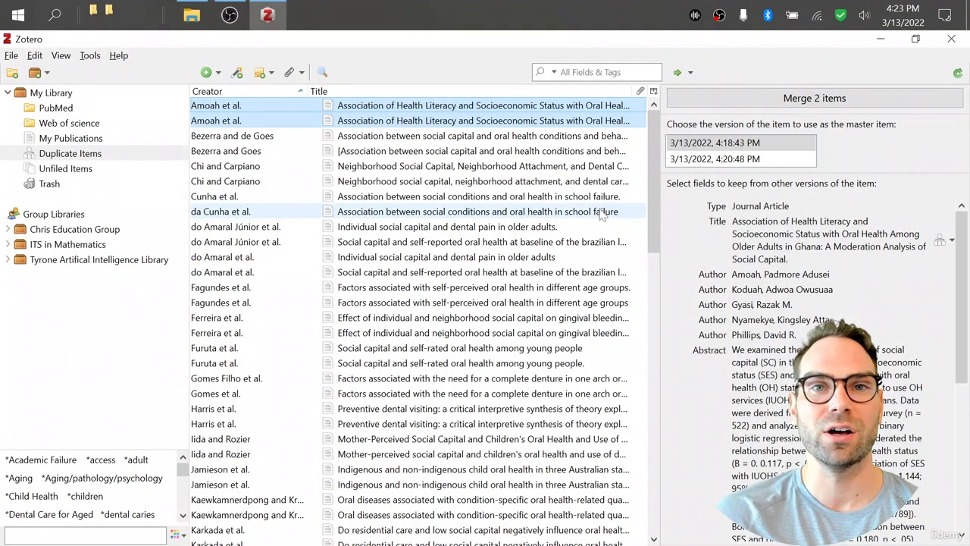
Step: Create a new collection named "Total" directly under My Library
{"action": "left_click", "coordinate": [79, 111]}
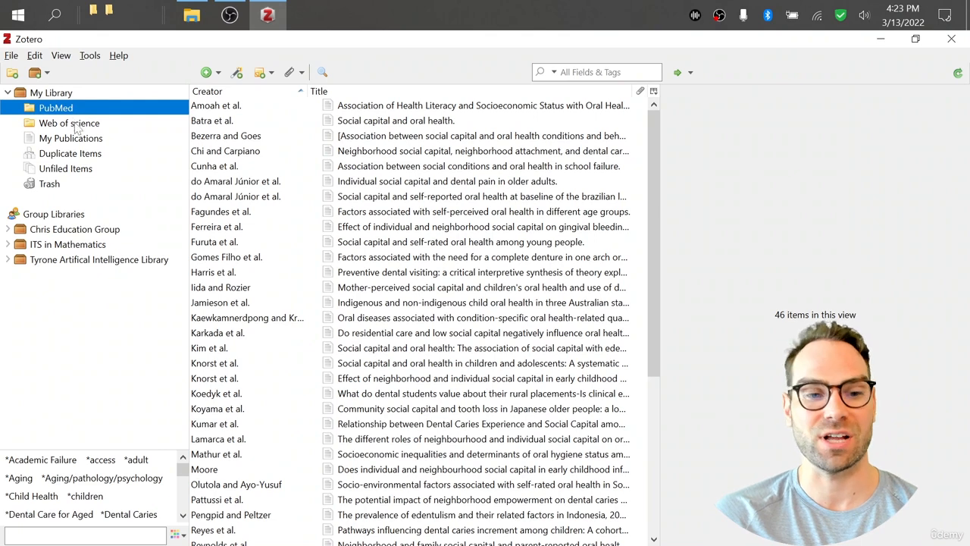
{"action": "left_click", "coordinate": [76, 127]}
{"action": "right_click", "coordinate": [76, 127]}
{"action": "left_click", "coordinate": [51, 94]}
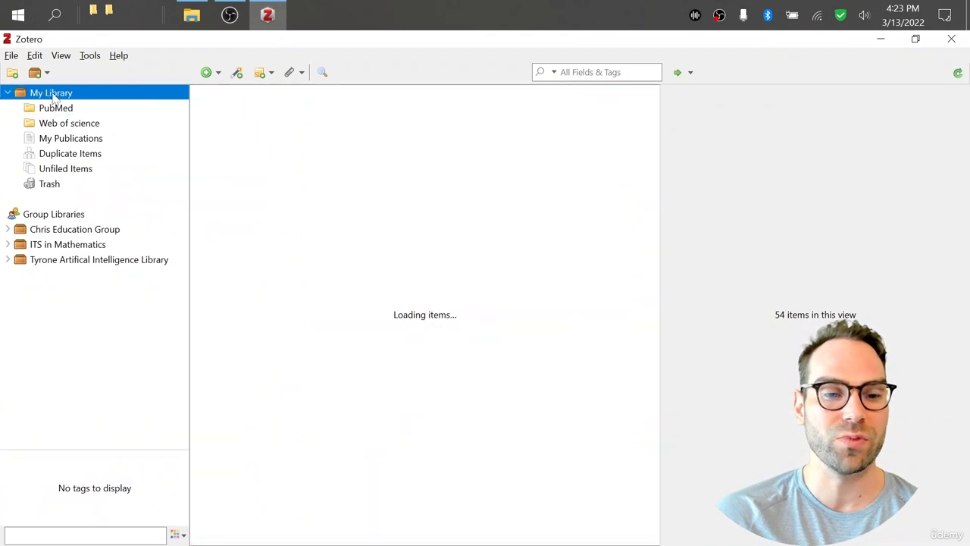
{"action": "right_click", "coordinate": [56, 96]}
{"action": "left_click", "coordinate": [108, 120]}
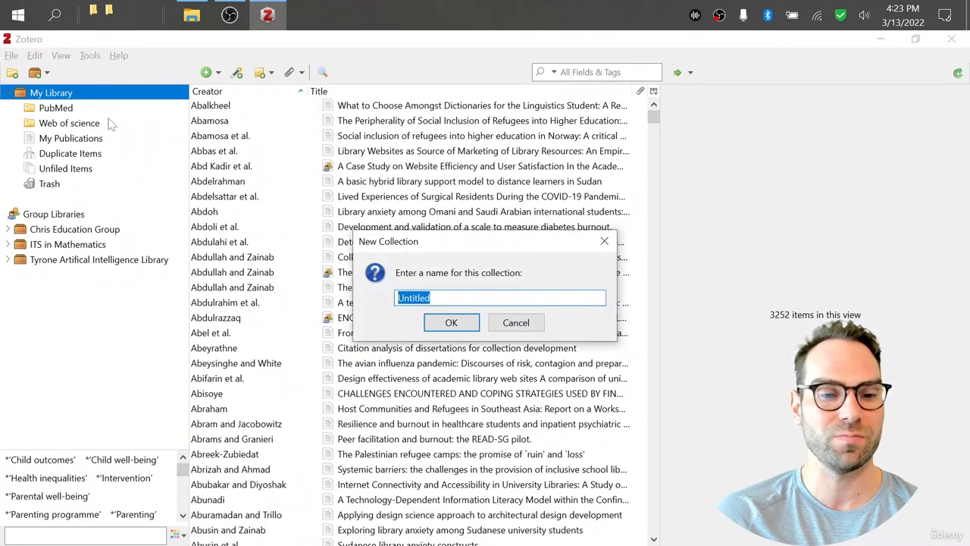
{"action": "type", "text": "Total"}
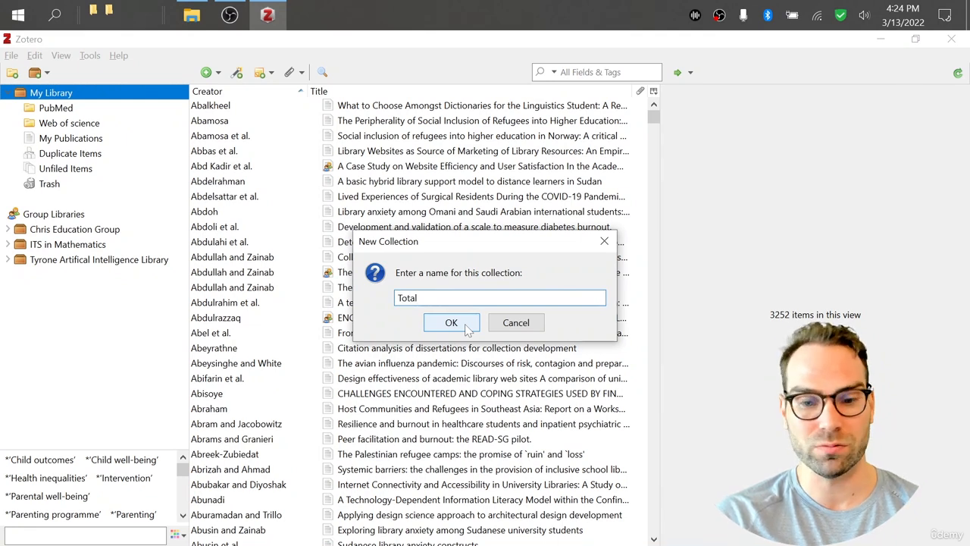
{"action": "left_click", "coordinate": [452, 323]}
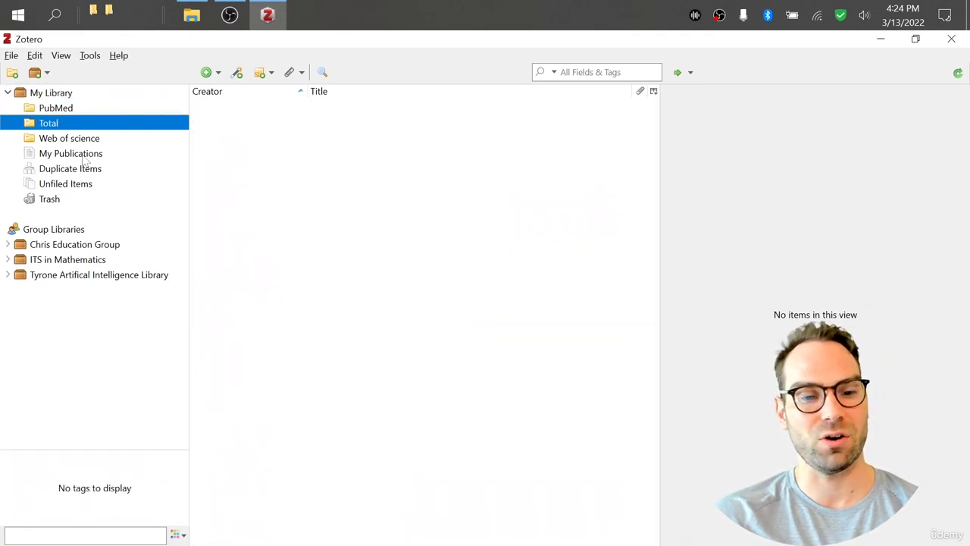
Step: Add all records from the PubMed collection to the Total collection
{"action": "left_click", "coordinate": [61, 112]}
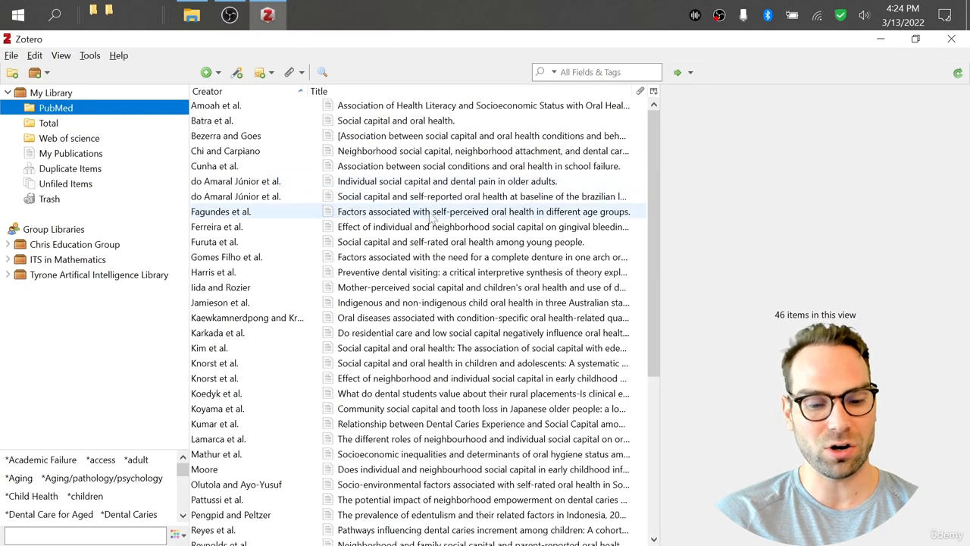
{"action": "left_click", "coordinate": [444, 168]}
{"action": "key", "text": "ctrl+a"}
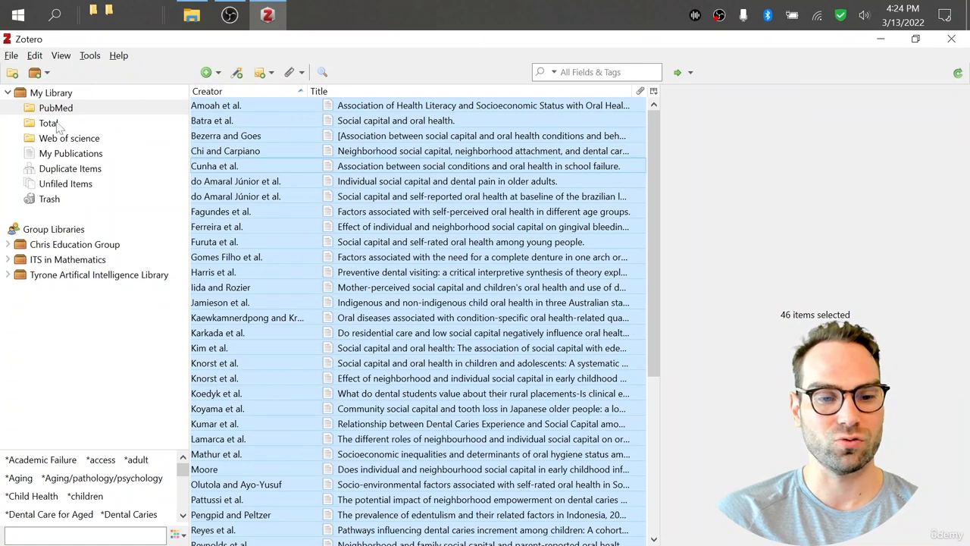
{"action": "left_click_drag", "start_coordinate": [395, 180], "coordinate": [103, 123]}
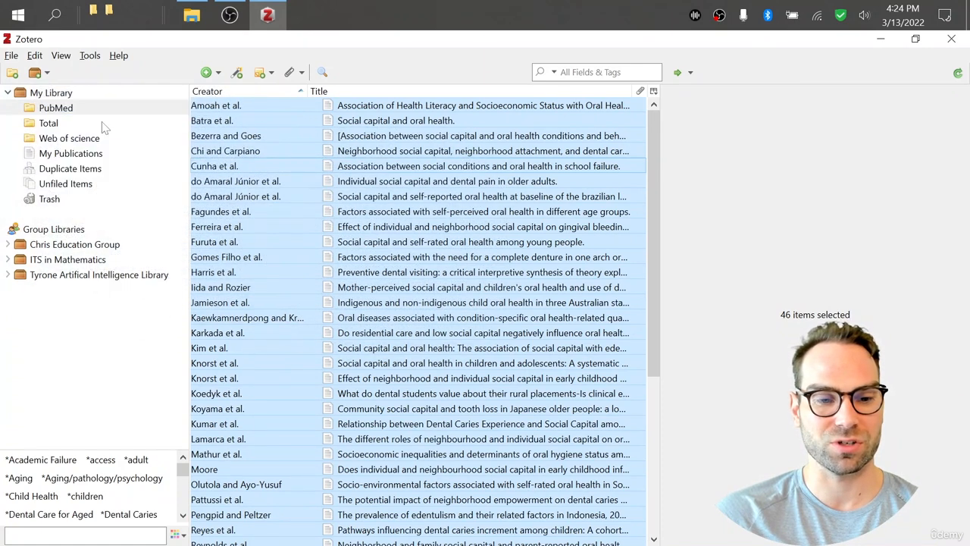
Step: Add all records from the Web of science collection to the Total collection
{"action": "left_click", "coordinate": [64, 138]}
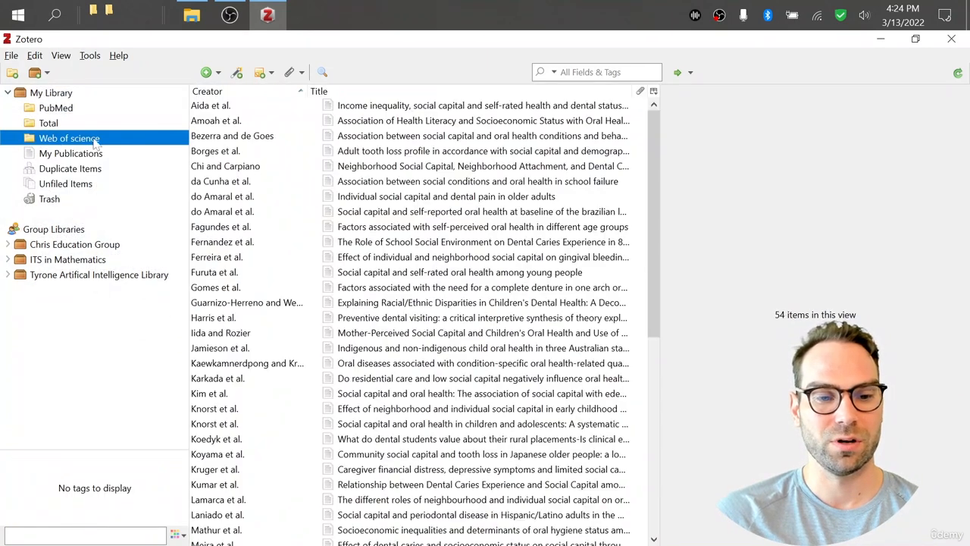
{"action": "left_click", "coordinate": [488, 197]}
{"action": "key", "text": "ctrl+a"}
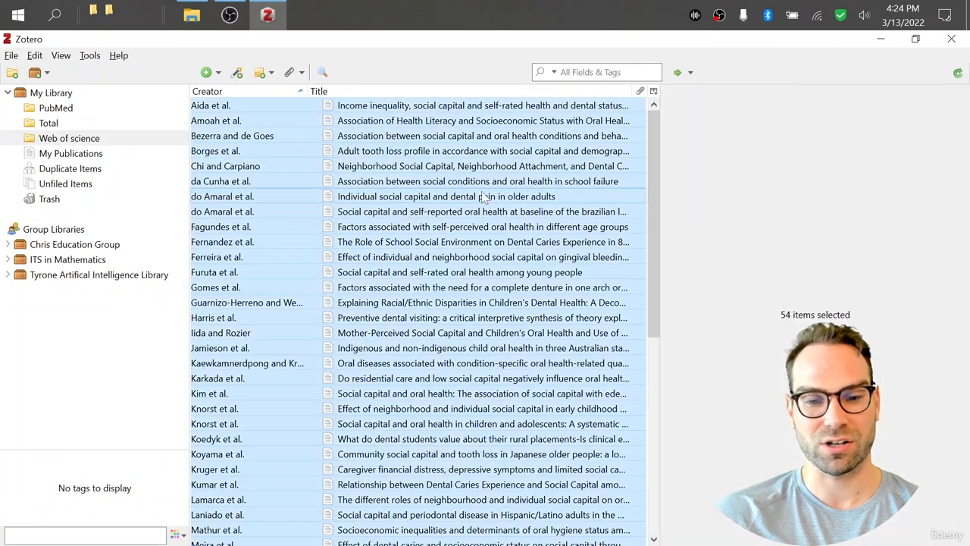
{"action": "left_click_drag", "start_coordinate": [472, 185], "coordinate": [87, 123]}
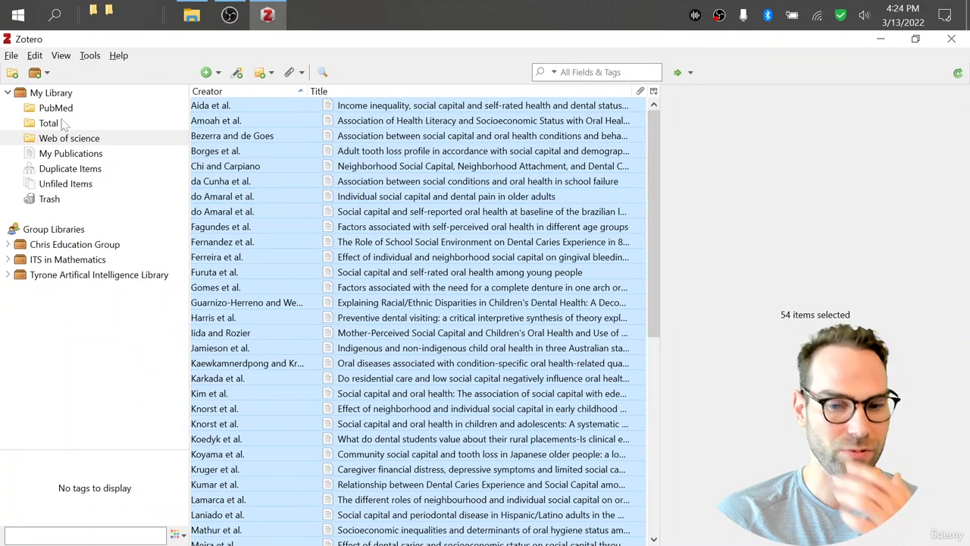
Step: Inspect the combined records in the Total collection, including the repeated article on health literacy and socioeconomic status
{"action": "left_click", "coordinate": [65, 125]}
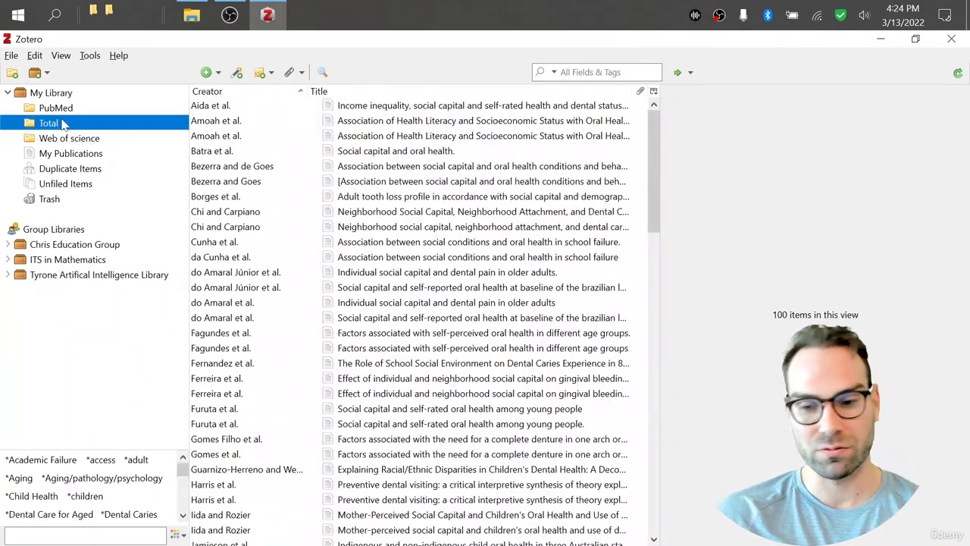
{"action": "left_click", "coordinate": [228, 121]}
{"action": "left_click", "coordinate": [229, 134]}
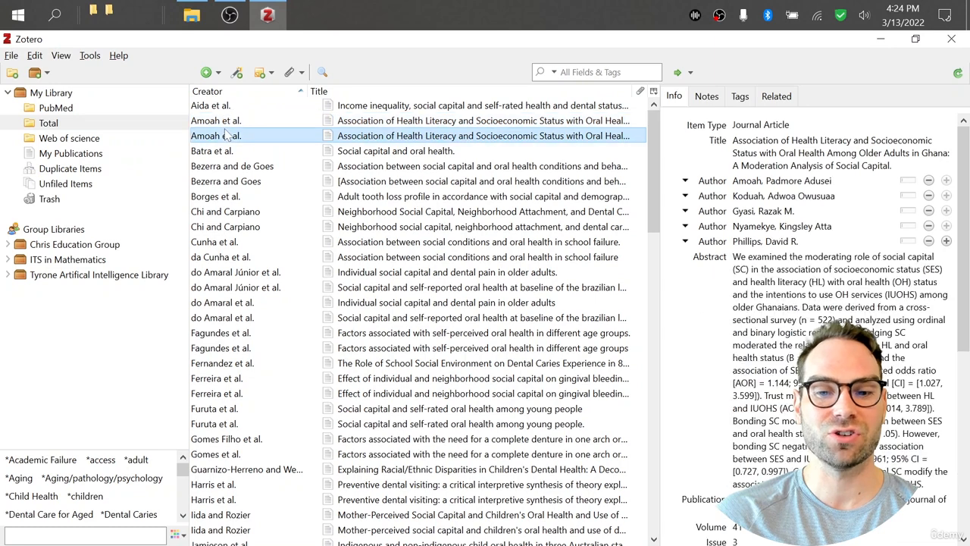
{"action": "left_click", "coordinate": [232, 107]}
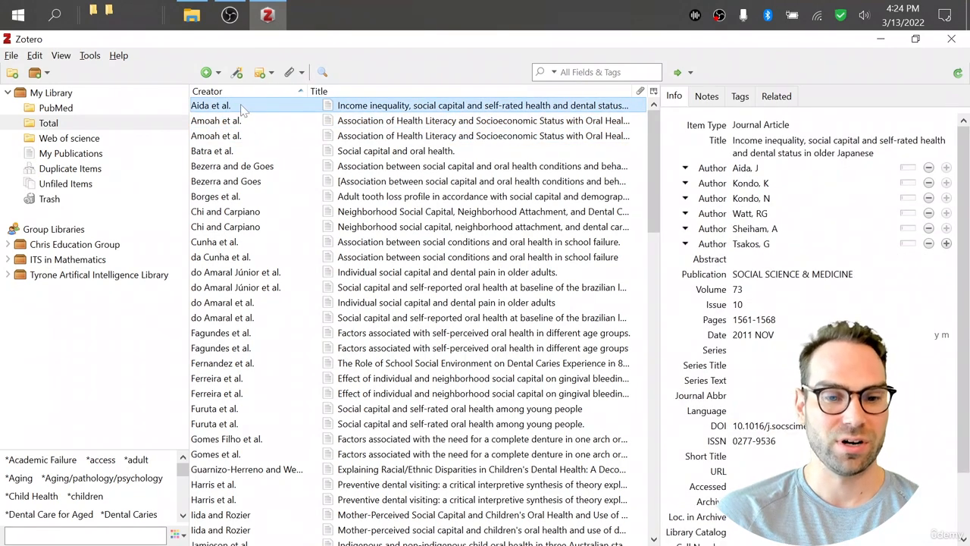
{"action": "key", "text": "ctrl+a"}
{"action": "right_click", "coordinate": [244, 113]}
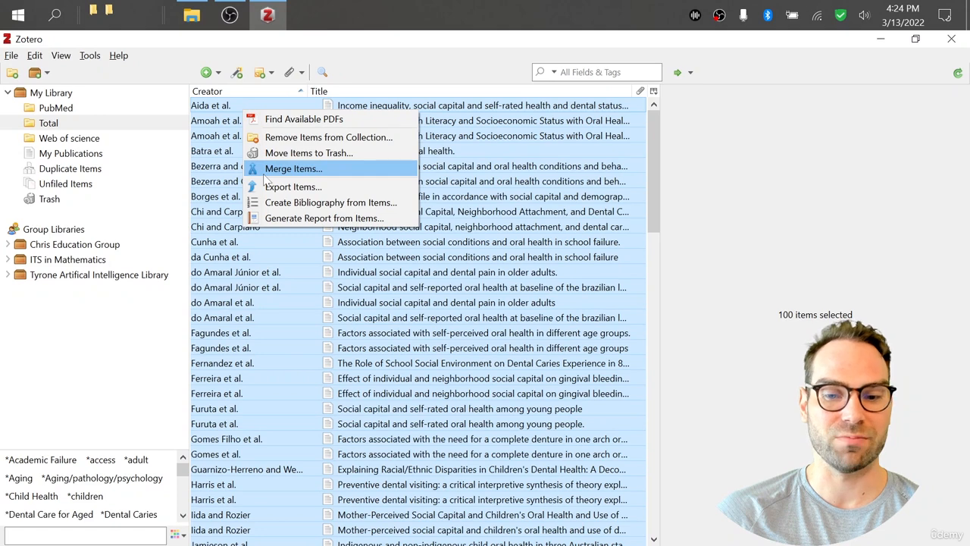
{"action": "left_click", "coordinate": [516, 182]}
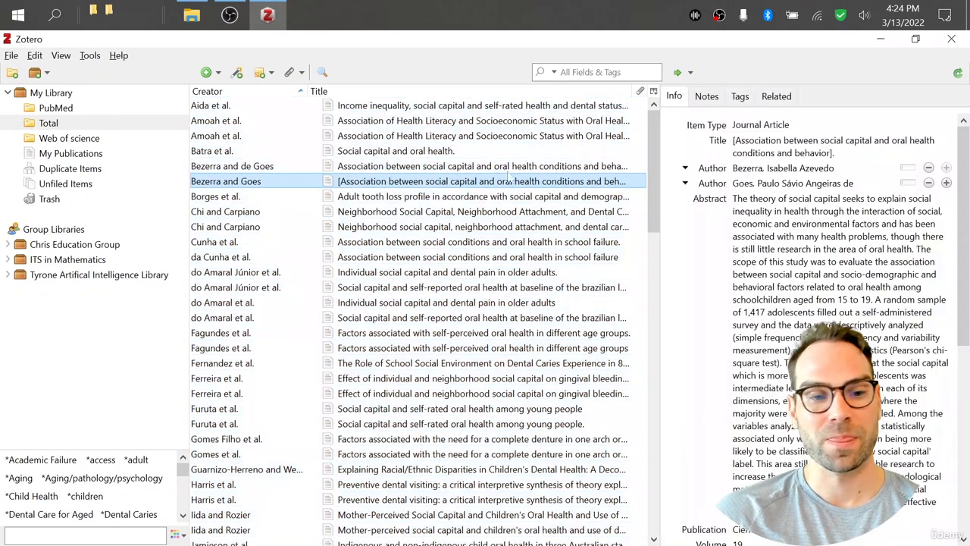
Step: Merge the first duplicate pair in Duplicate Items, "Association of Health Literacy and Socioeconomic Status with Oral Health"
{"action": "left_click", "coordinate": [84, 172]}
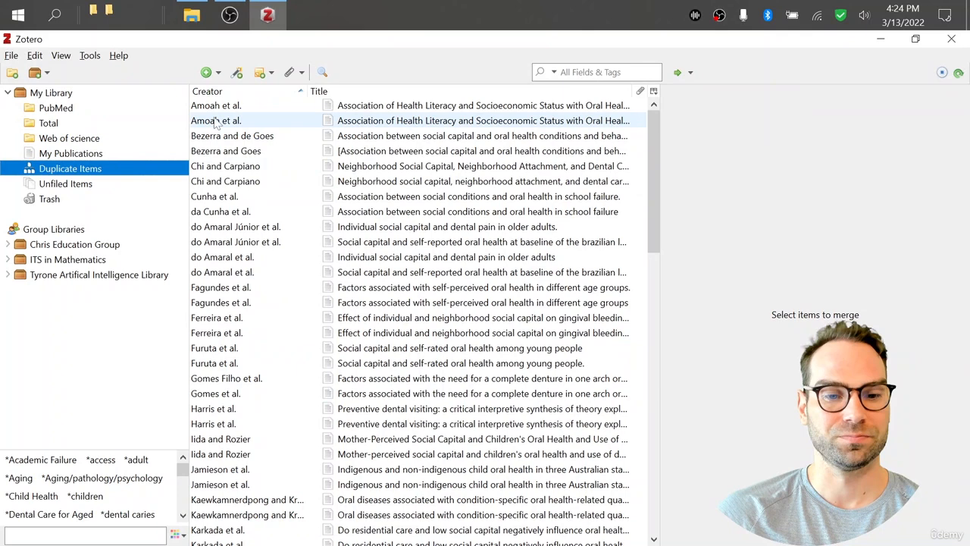
{"action": "left_click", "coordinate": [346, 113]}
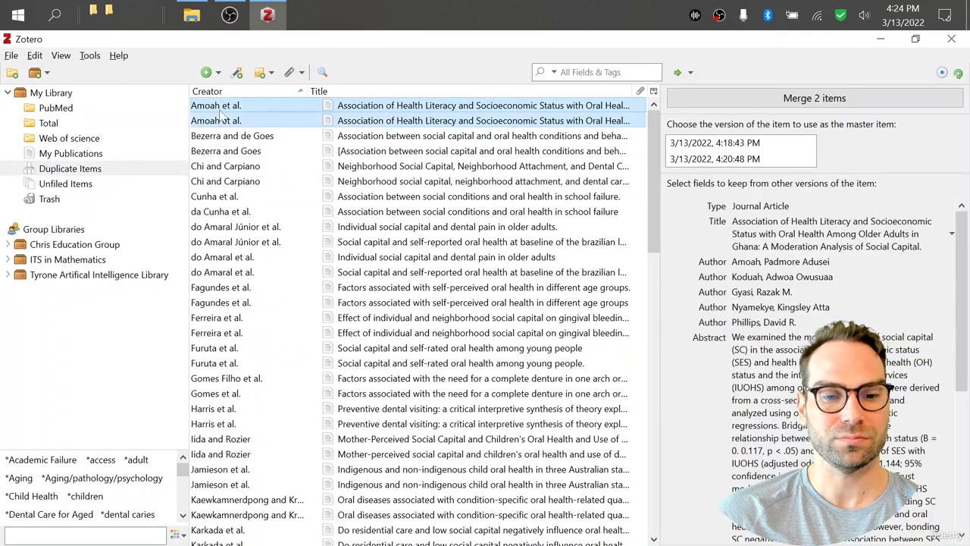
{"action": "left_click", "coordinate": [808, 100]}
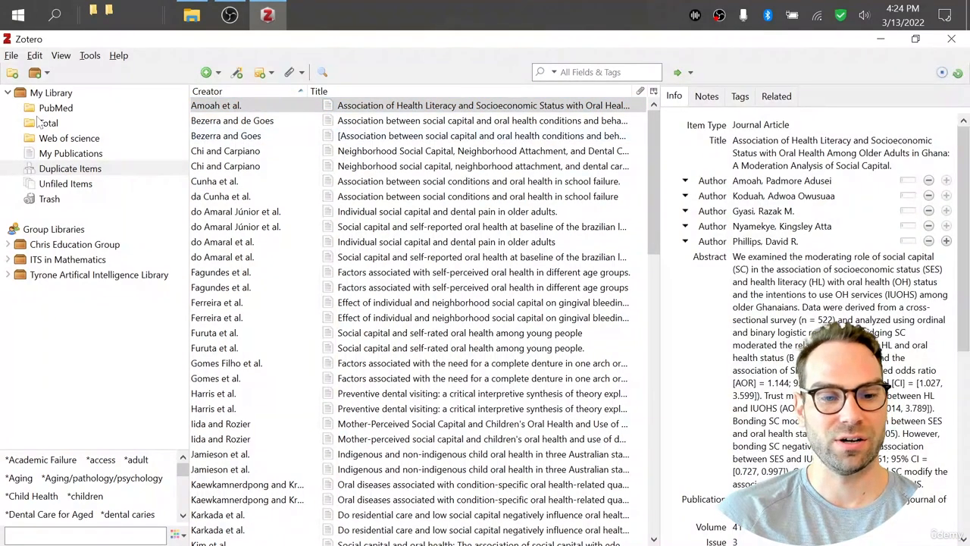
Step: Check the item counts of the PubMed, Web of science and Total collections after the merge
{"action": "left_click", "coordinate": [45, 109]}
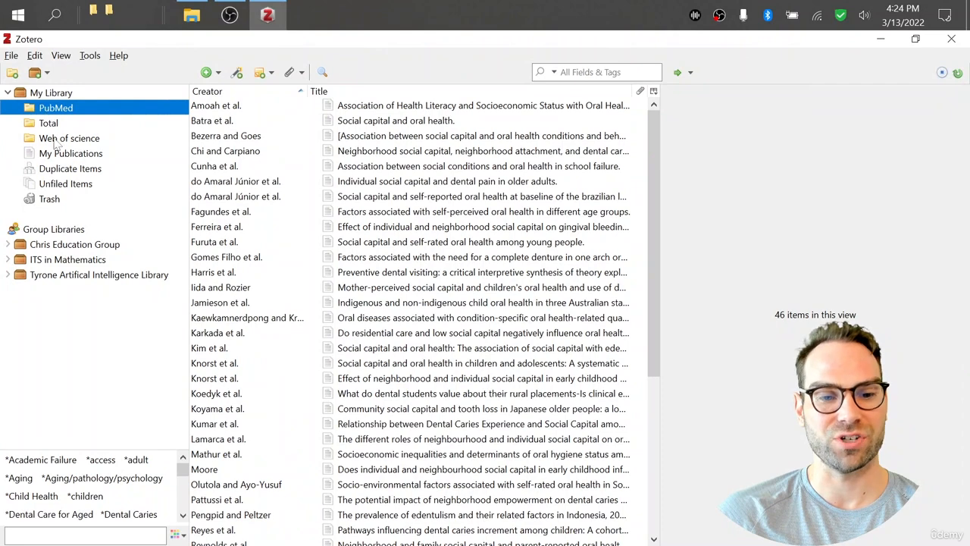
{"action": "left_click", "coordinate": [57, 140]}
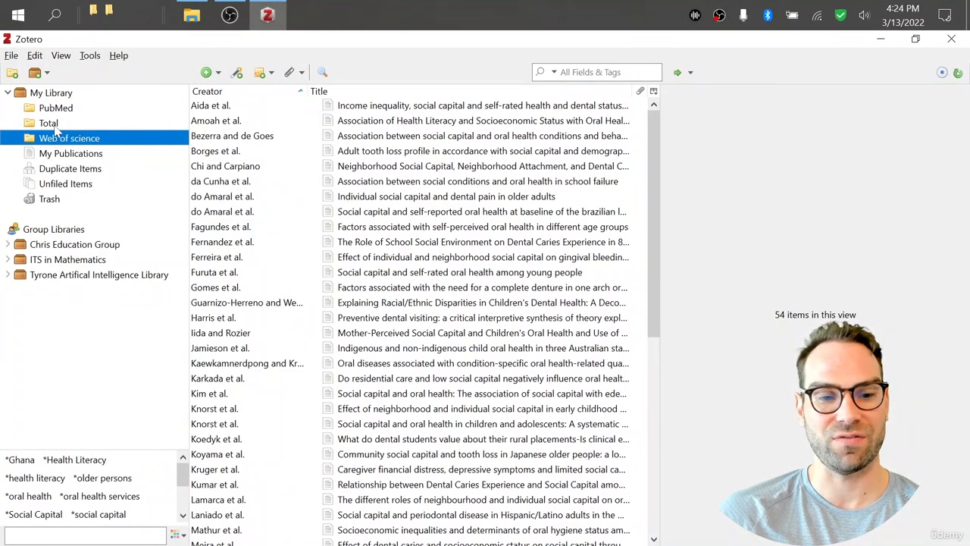
{"action": "left_click", "coordinate": [50, 124]}
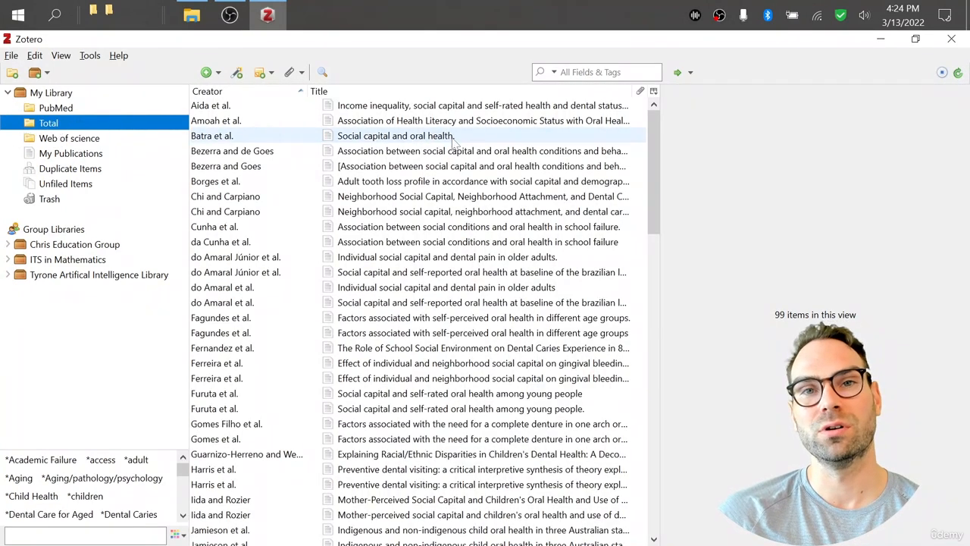
Step: Merge the duplicate pairs on social capital with oral health conditions and behavior, and on neighborhood social capital, attachment and dental care use
{"action": "left_click", "coordinate": [65, 170]}
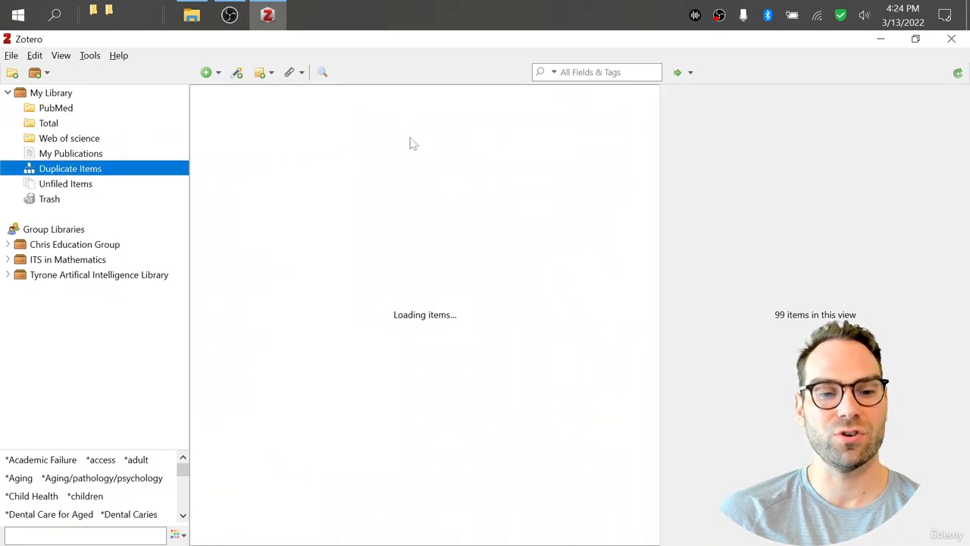
{"action": "left_click", "coordinate": [407, 110]}
{"action": "right_click", "coordinate": [406, 108]}
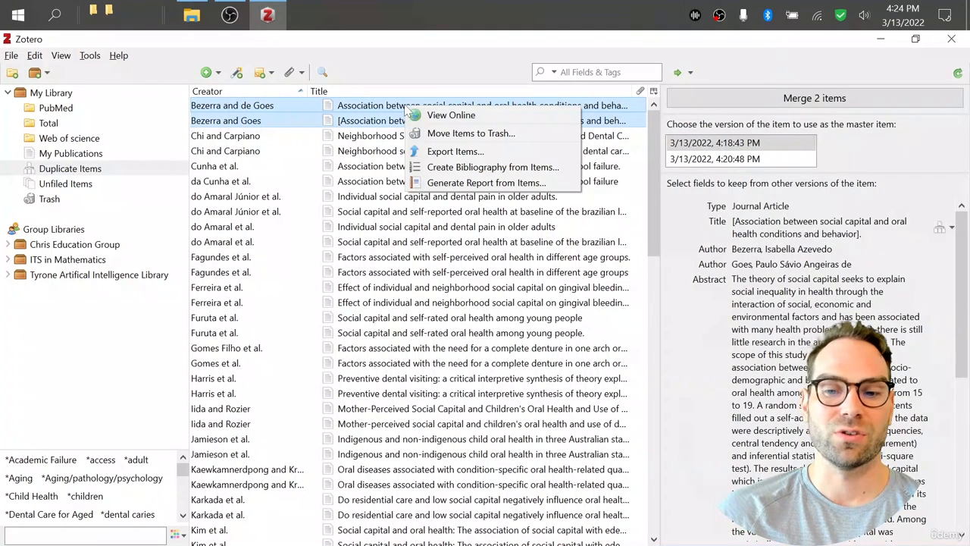
{"action": "left_click", "coordinate": [818, 104]}
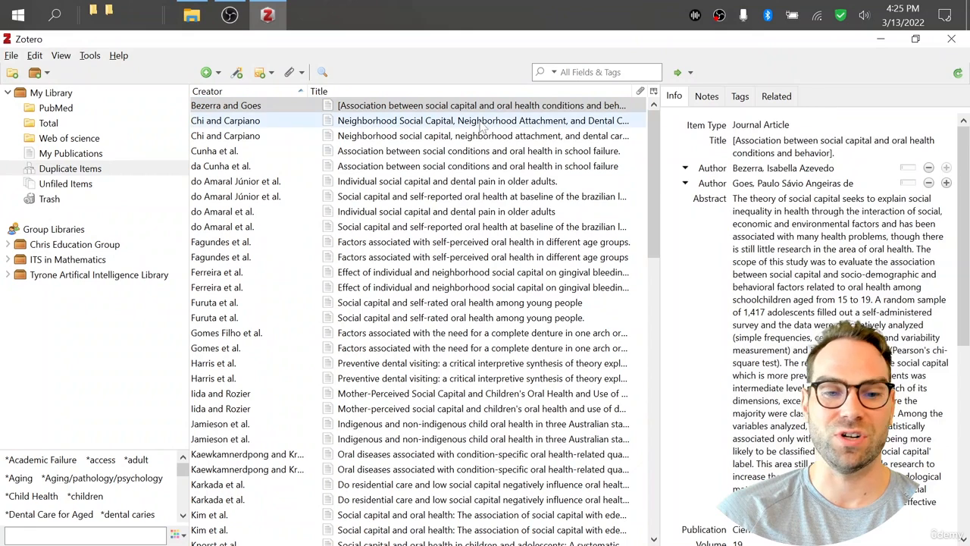
{"action": "left_click", "coordinate": [517, 110]}
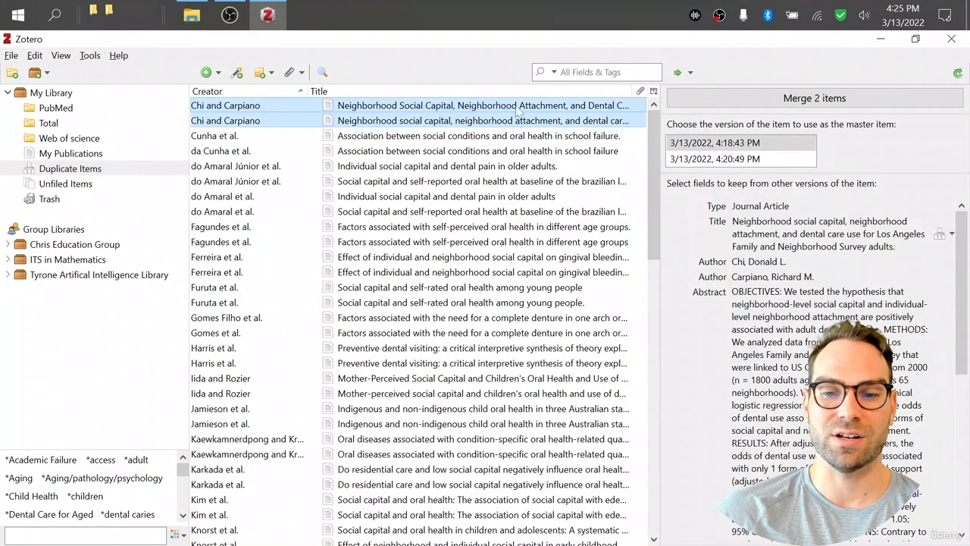
{"action": "left_click", "coordinate": [814, 98]}
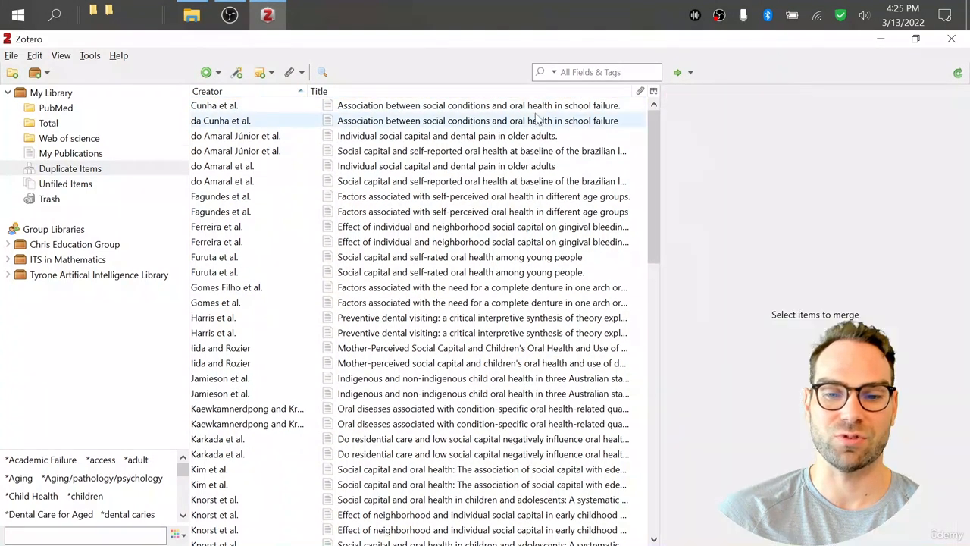
Step: Merge the duplicate pair on the association between social conditions and oral health in school failure
{"action": "left_click", "coordinate": [539, 108]}
{"action": "left_click", "coordinate": [740, 99]}
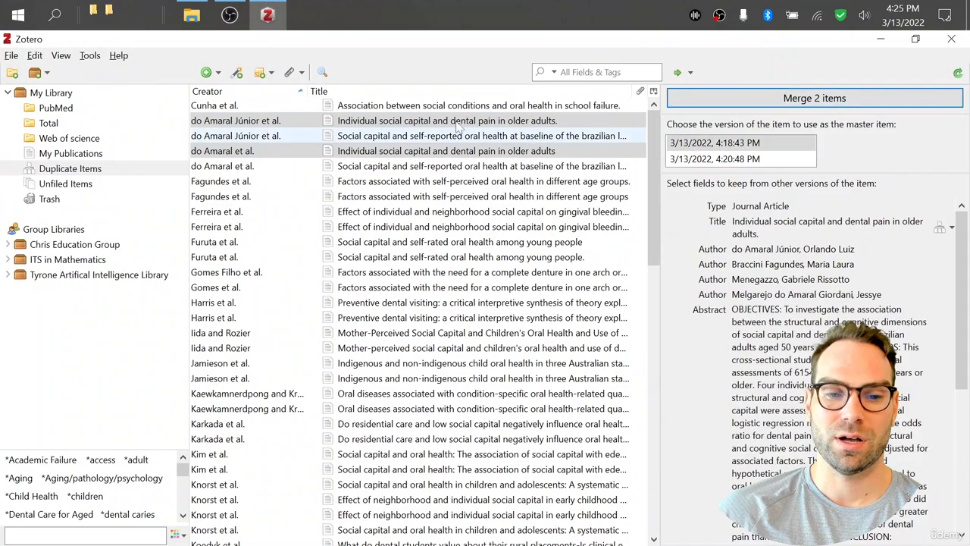
{"action": "left_click", "coordinate": [752, 103]}
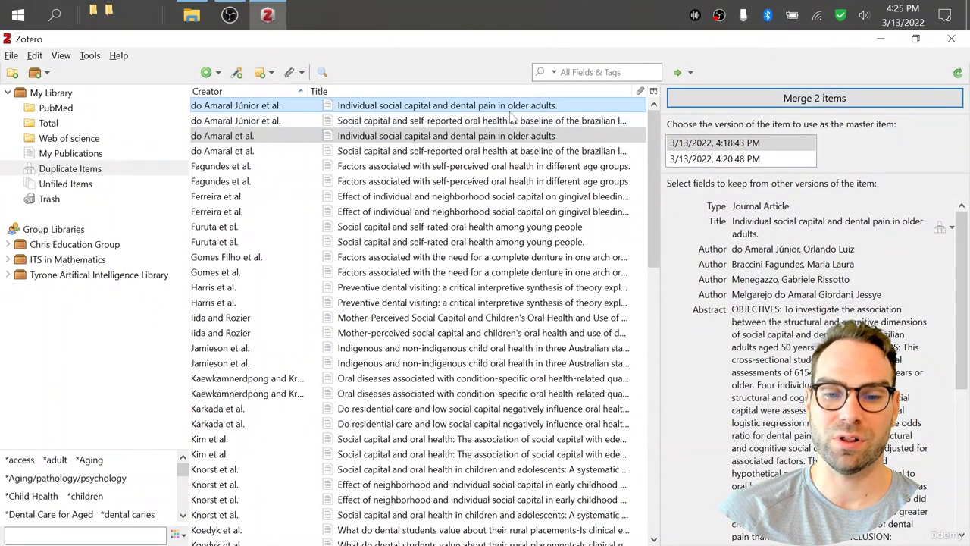
Step: Merge the duplicate pairs on individual social capital and dental pain in older adults, and on self-reported oral health at the Brazilian longitudinal study's baseline
{"action": "scroll", "coordinate": [445, 203], "scroll_direction": "down", "scroll_amount": 2}
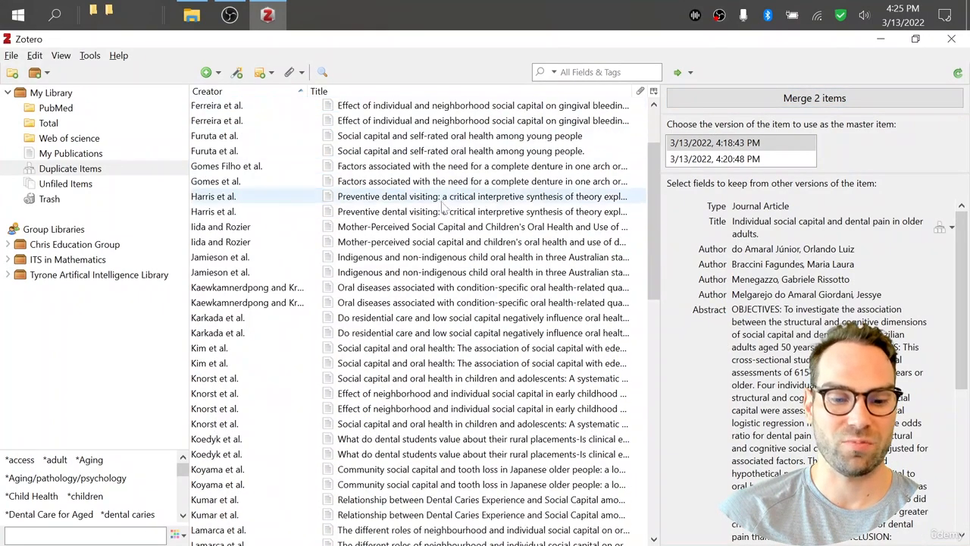
{"action": "scroll", "coordinate": [446, 203], "scroll_direction": "down", "scroll_amount": 15}
{"action": "scroll", "coordinate": [432, 144], "scroll_direction": "up", "scroll_amount": 18}
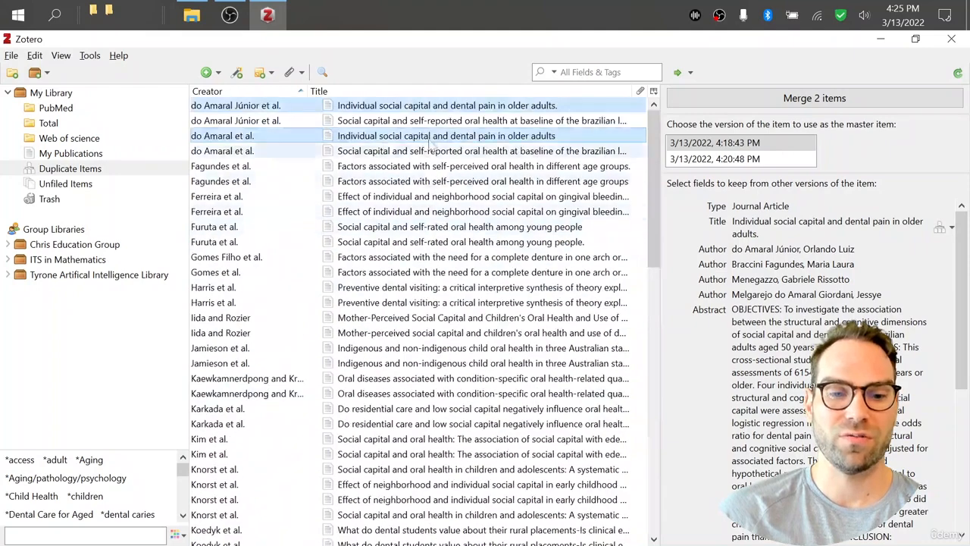
{"action": "left_click", "coordinate": [444, 123]}
{"action": "left_click", "coordinate": [443, 164]}
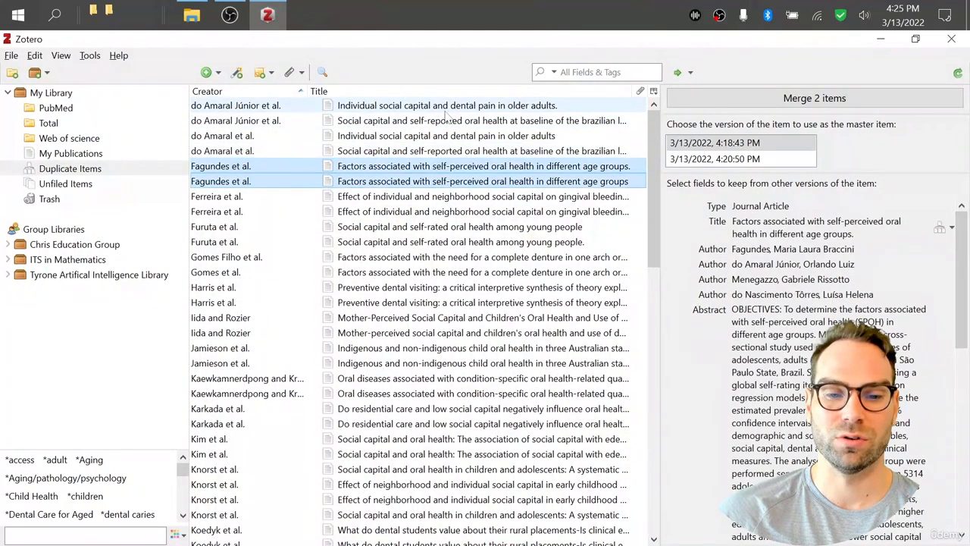
{"action": "left_click", "coordinate": [445, 107]}
{"action": "left_click", "coordinate": [745, 99]}
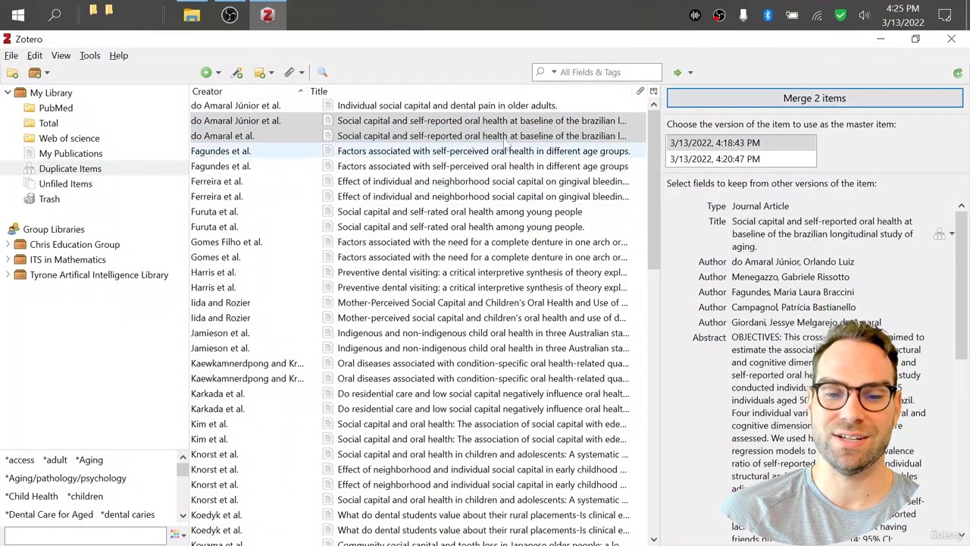
{"action": "left_click", "coordinate": [747, 100]}
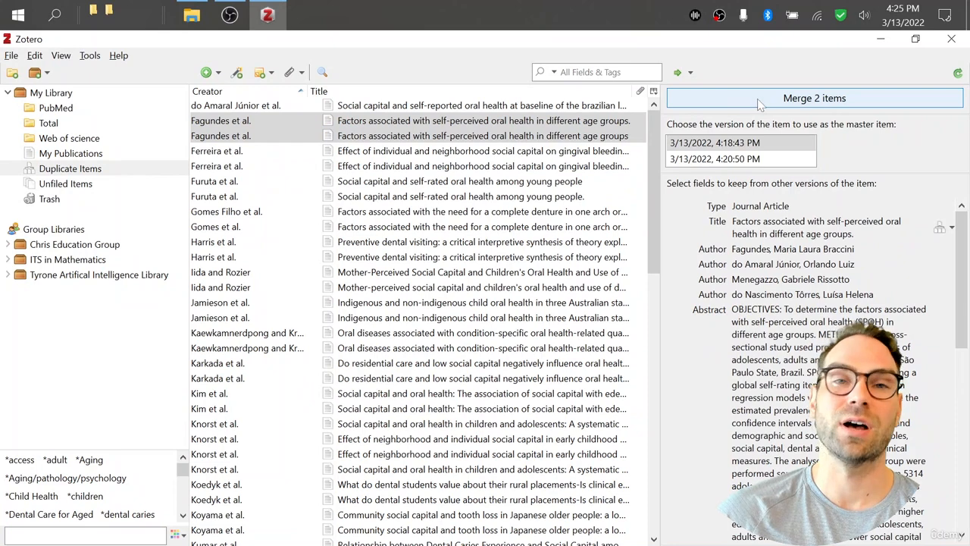
Step: Merge the duplicate pairs on self-perceived oral health in different age groups, gingival bleeding in children, and self-rated oral health among young people
{"action": "left_click", "coordinate": [757, 99]}
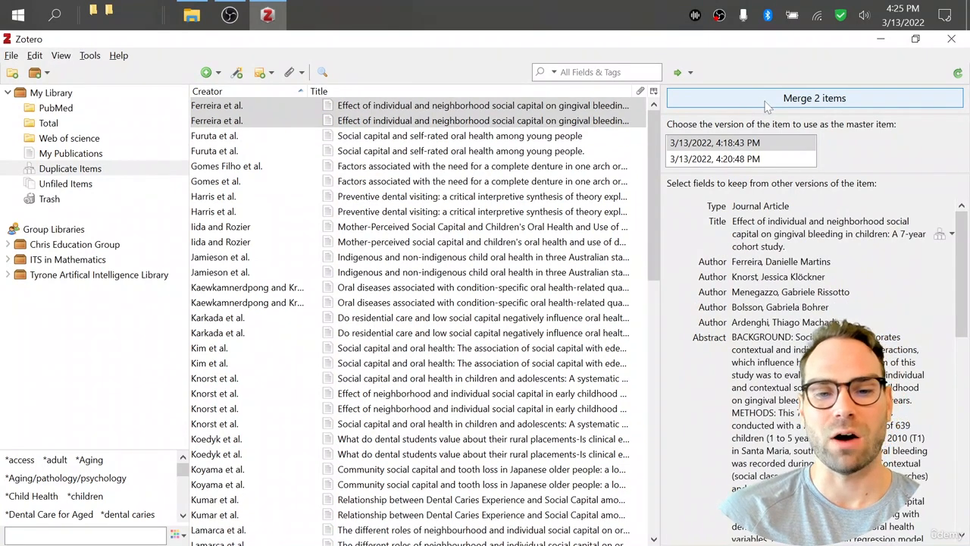
{"action": "left_click", "coordinate": [768, 103]}
{"action": "left_click", "coordinate": [770, 103]}
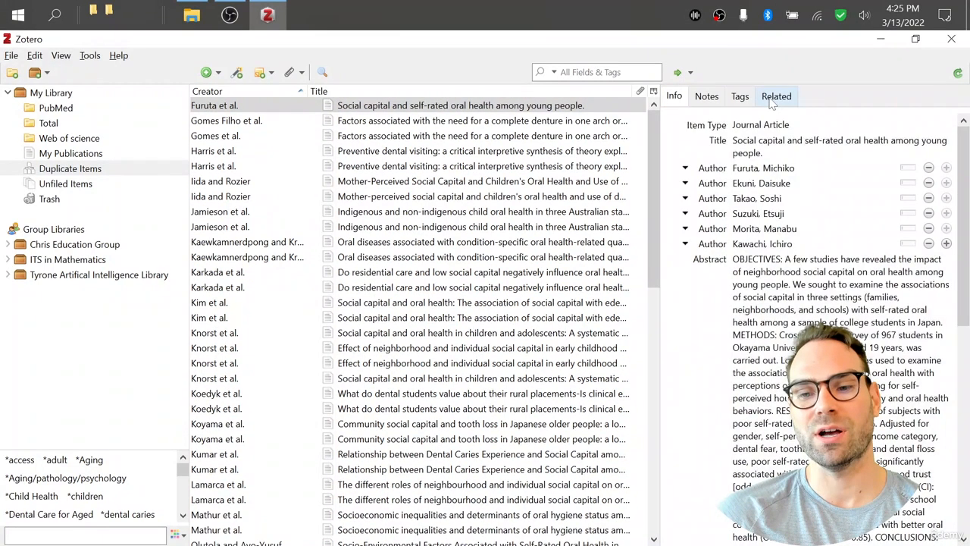
Step: Merge the duplicate pairs on the need for a complete denture, preventive dental visiting, and mother-perceived social capital and children's oral health
{"action": "left_click", "coordinate": [462, 108]}
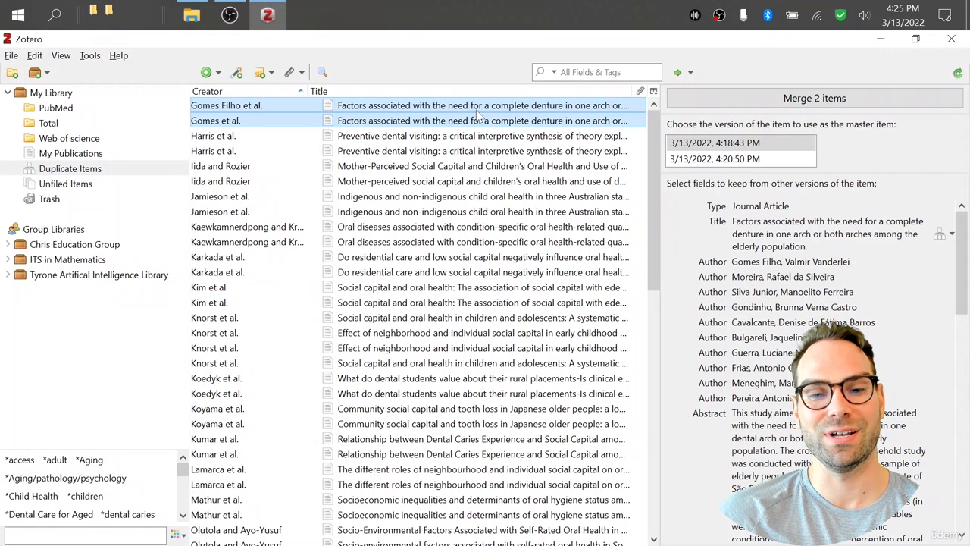
{"action": "left_click", "coordinate": [816, 99]}
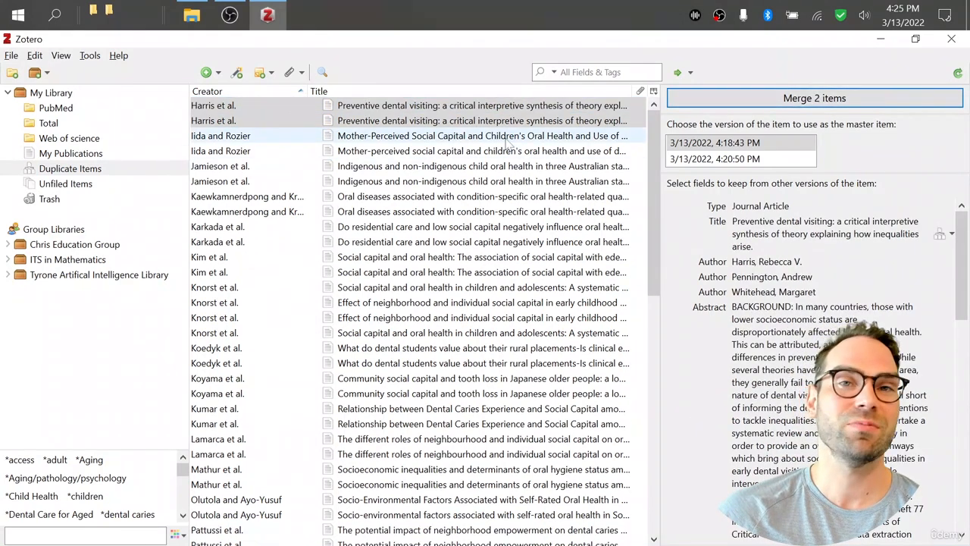
{"action": "left_click", "coordinate": [728, 99]}
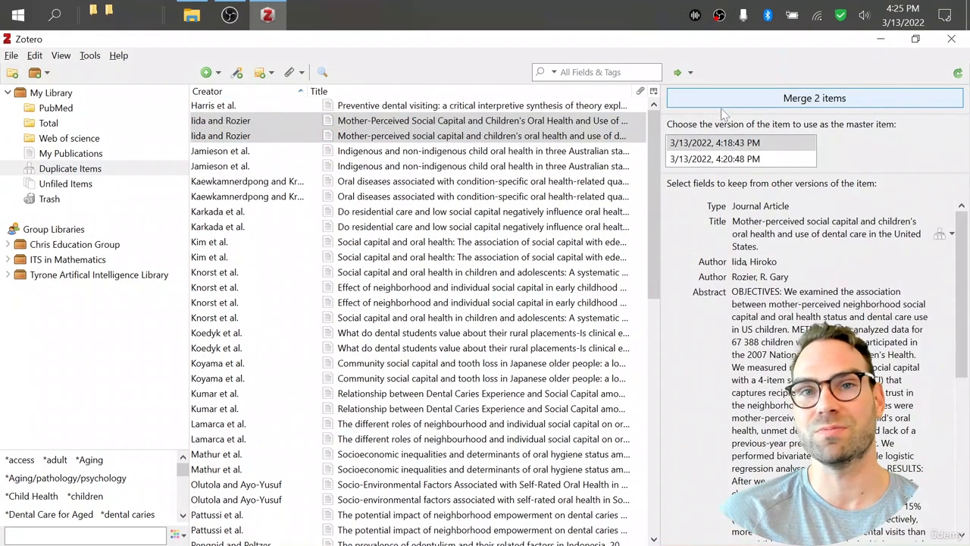
{"action": "left_click", "coordinate": [778, 103]}
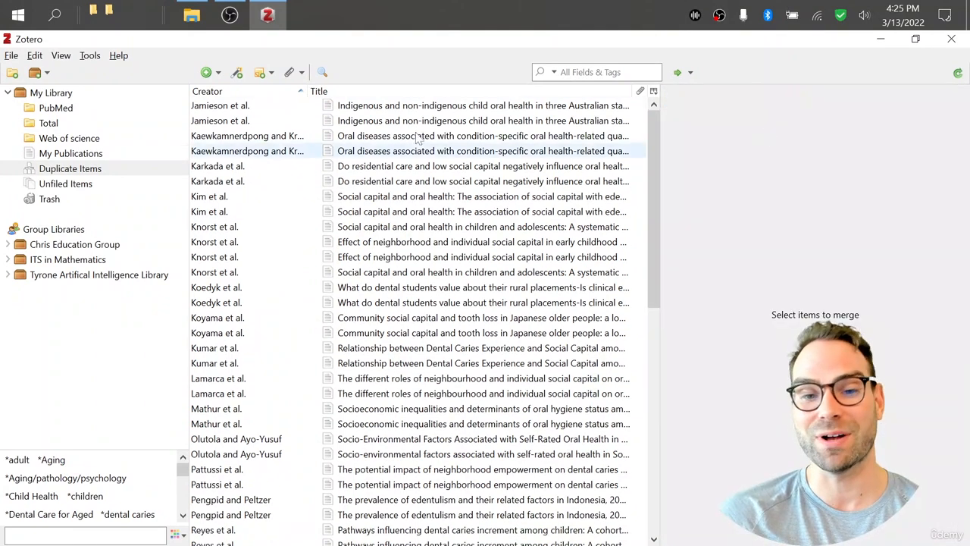
Step: Merge the duplicate pairs on child oral health in three Australian states, oral diseases among Thai schoolchildren, and residential care with low social capital
{"action": "left_click", "coordinate": [442, 113]}
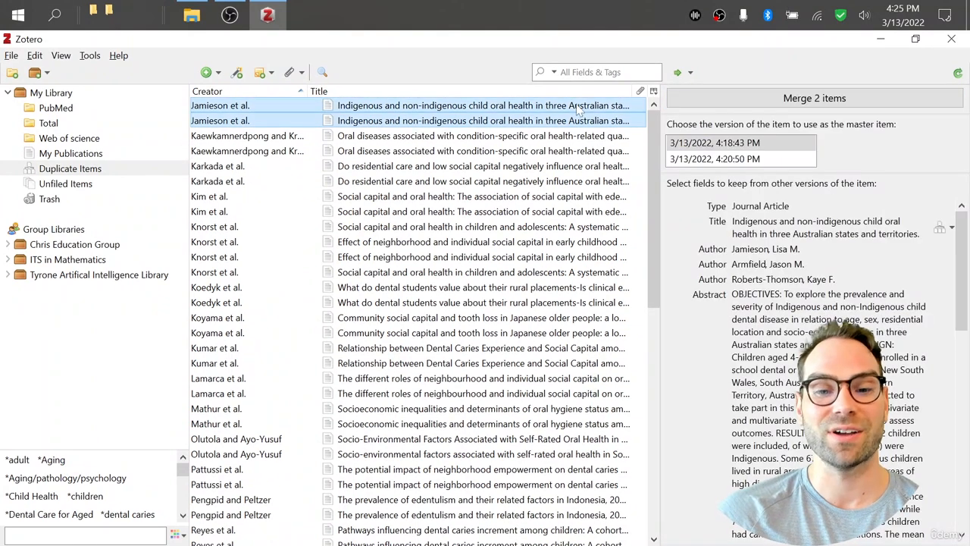
{"action": "left_click", "coordinate": [757, 99]}
{"action": "left_click", "coordinate": [768, 101]}
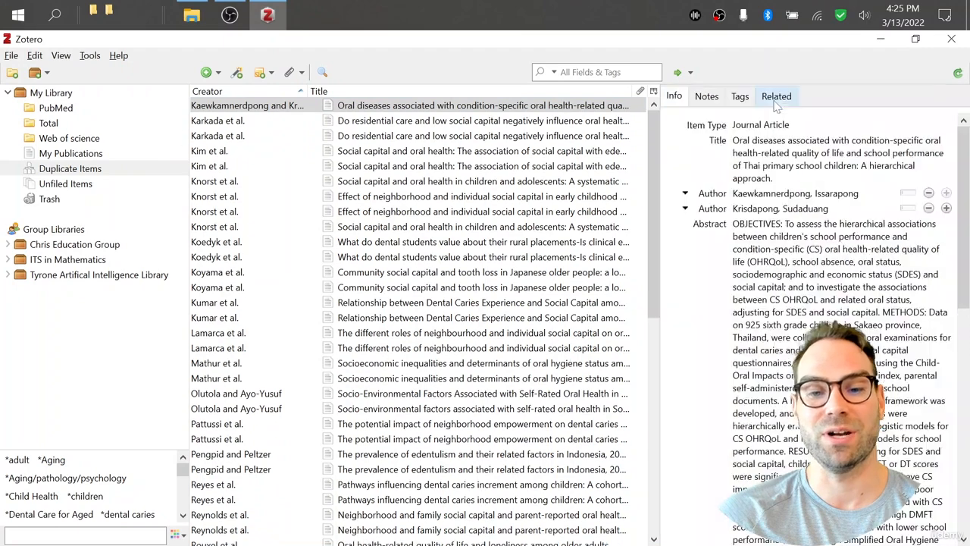
{"action": "left_click", "coordinate": [533, 132]}
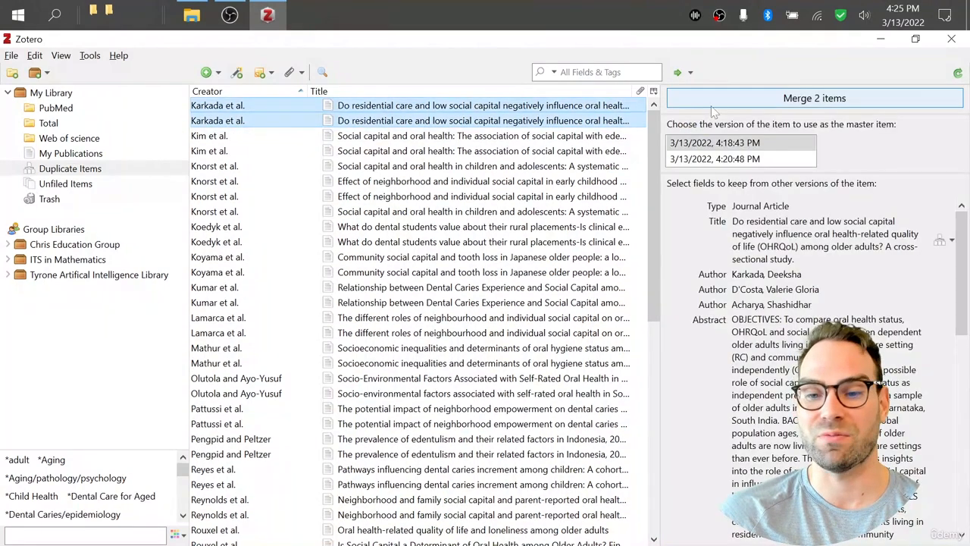
{"action": "left_click", "coordinate": [737, 106]}
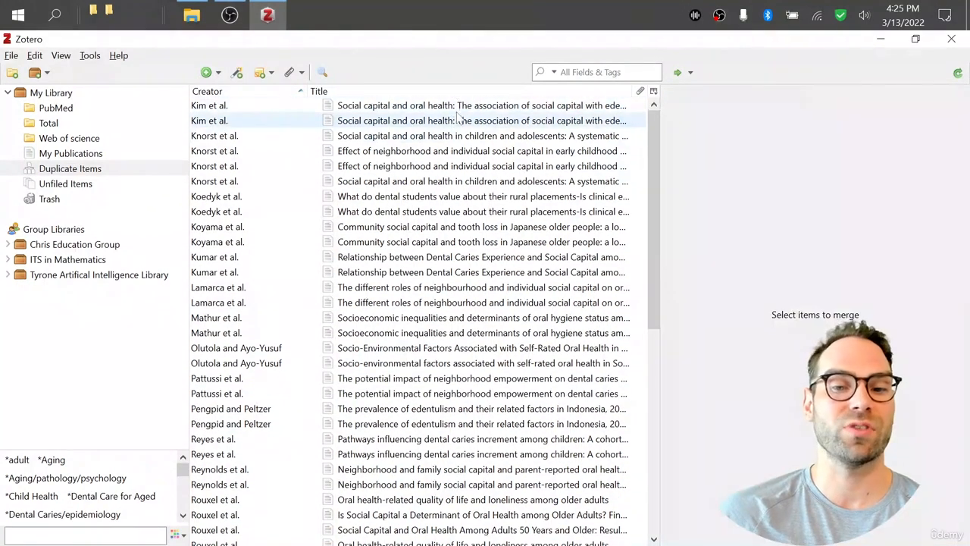
Step: Merge the duplicate pairs on the association of social capital with oral health, the children and adolescents systematic review, and social capital in early childhood
{"action": "left_click", "coordinate": [460, 115]}
{"action": "left_click", "coordinate": [788, 106]}
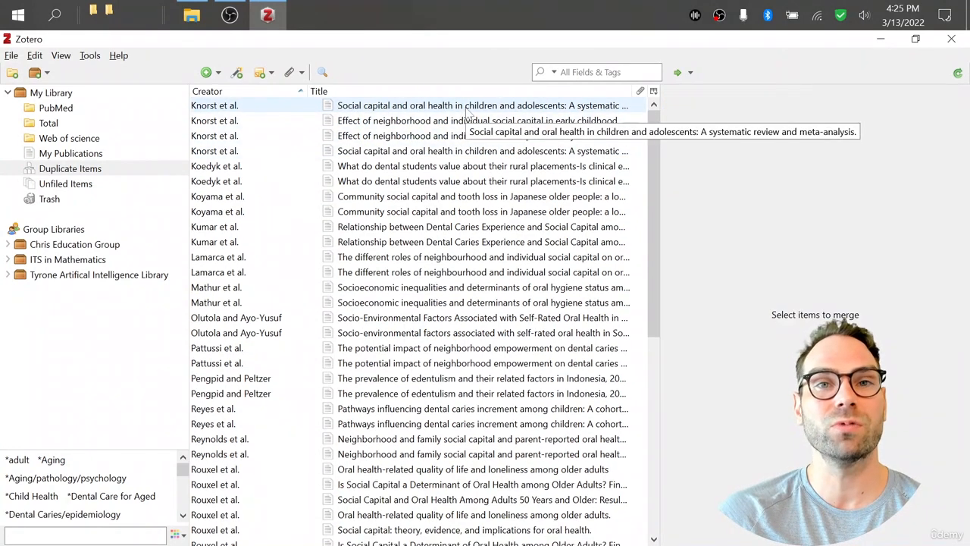
{"action": "left_click", "coordinate": [466, 107]}
{"action": "left_click", "coordinate": [801, 98]}
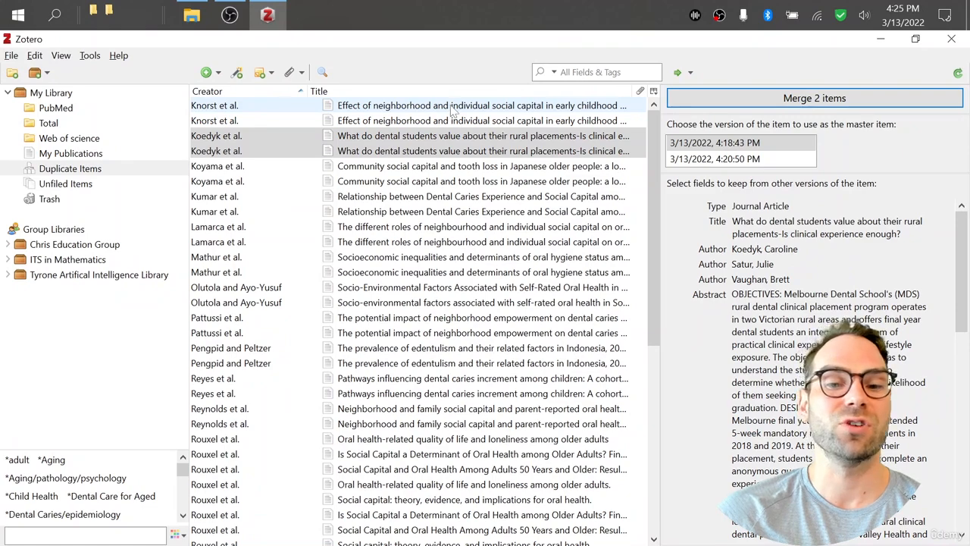
{"action": "left_click", "coordinate": [452, 107]}
{"action": "left_click", "coordinate": [811, 98]}
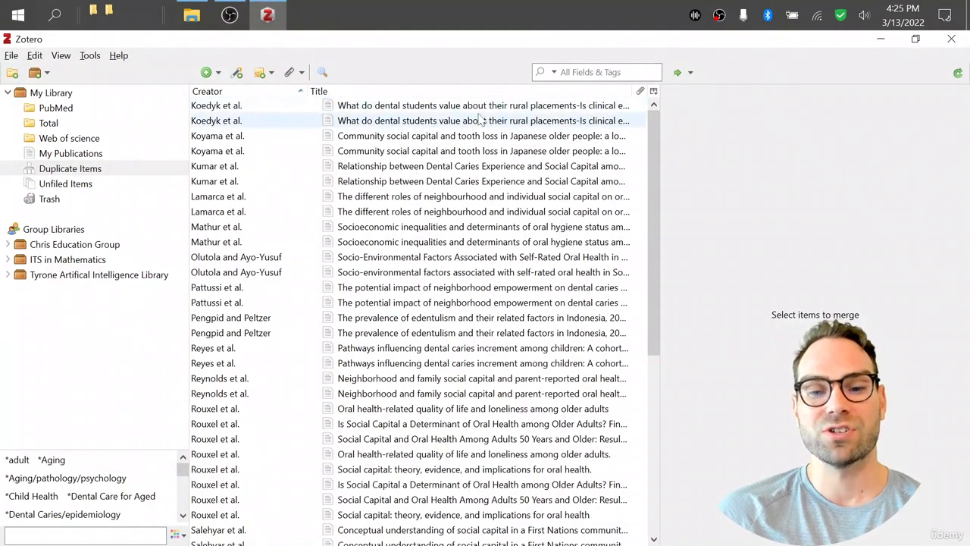
Step: Merge the duplicate pairs on dental students' rural placements, tooth loss in Japanese older people, and dental caries experience and social capital
{"action": "left_click", "coordinate": [482, 122]}
{"action": "left_click", "coordinate": [733, 98]}
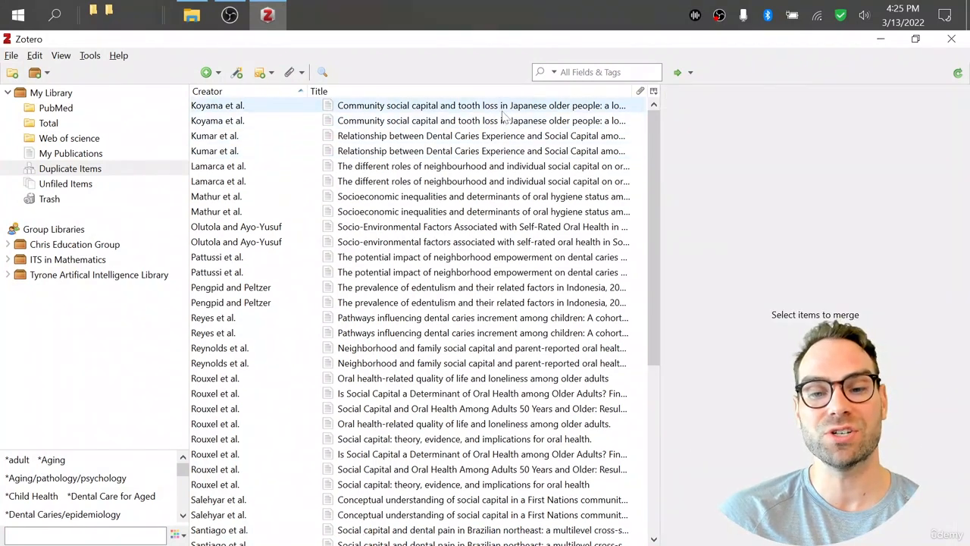
{"action": "left_click", "coordinate": [368, 120]}
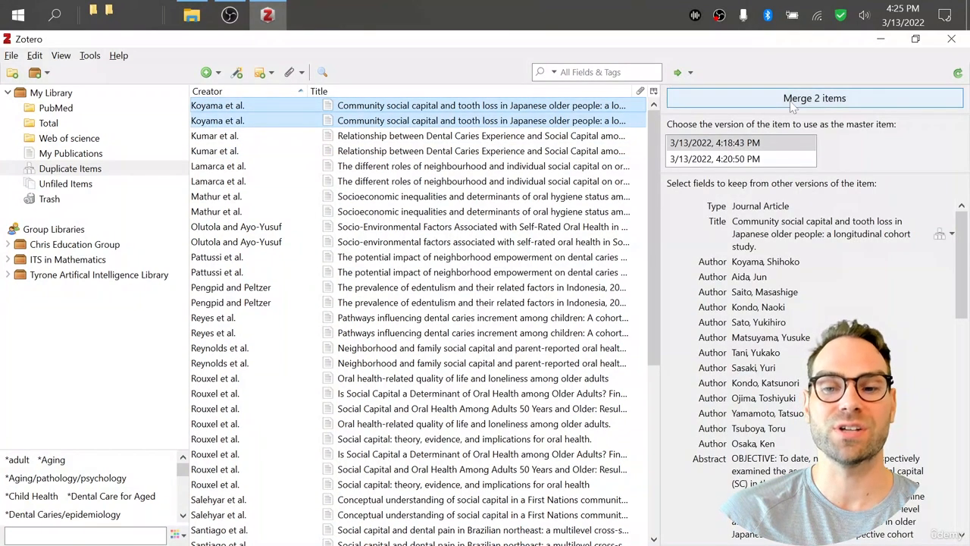
{"action": "left_click", "coordinate": [761, 100]}
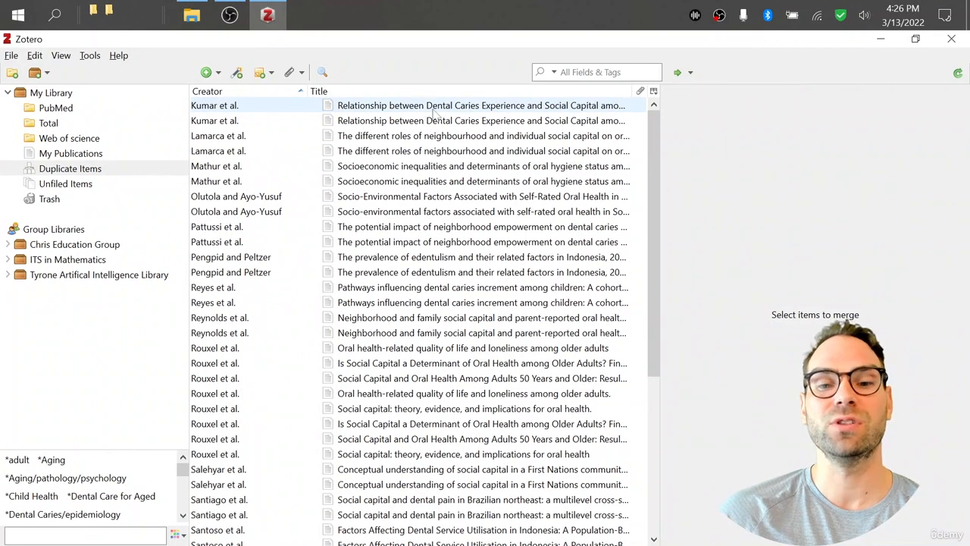
{"action": "left_click", "coordinate": [435, 112]}
{"action": "left_click", "coordinate": [765, 99]}
Step: Merge the duplicate pairs on social capital during pregnancy and postpartum, socioeconomic inequalities in oral hygiene status, and self-rated oral health in South Africa
{"action": "left_click", "coordinate": [485, 129]}
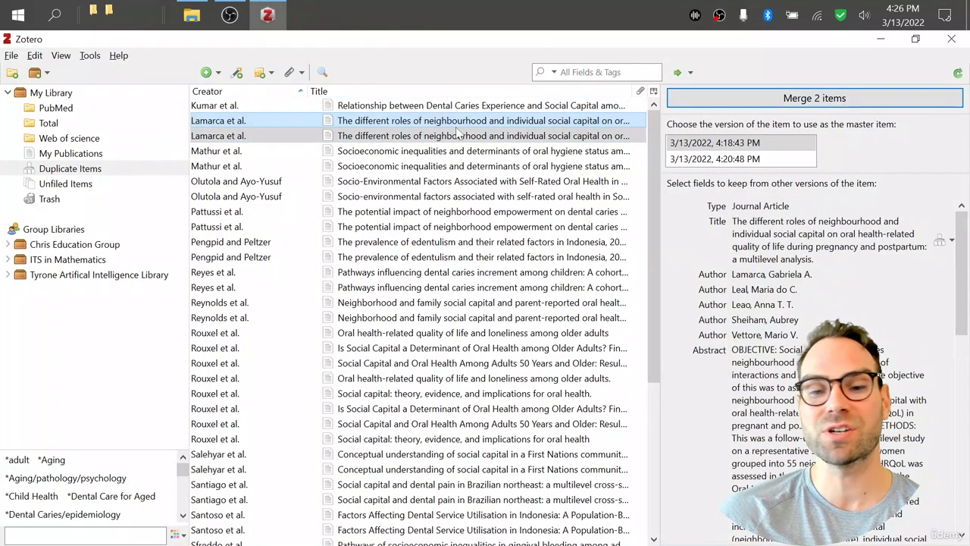
{"action": "left_click", "coordinate": [792, 107]}
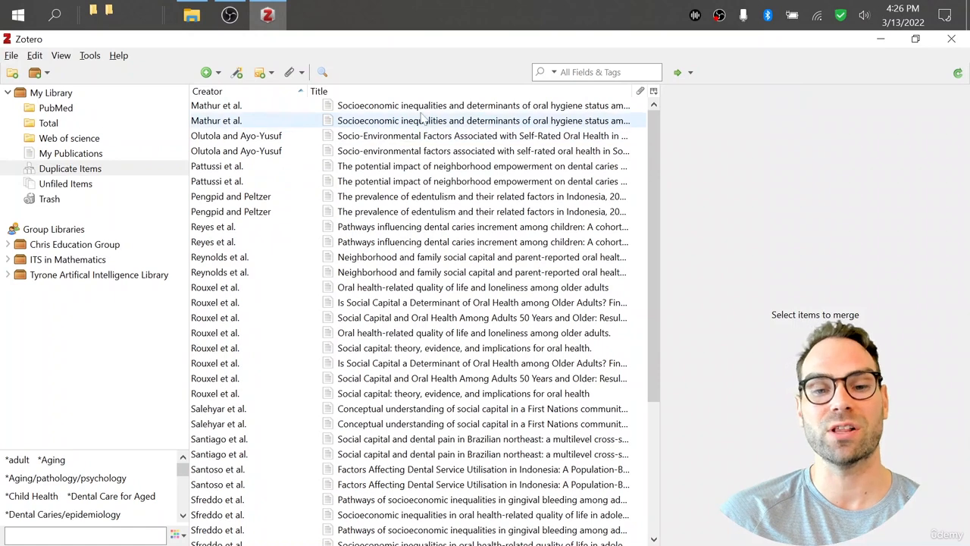
{"action": "left_click", "coordinate": [422, 118]}
{"action": "left_click", "coordinate": [788, 99]}
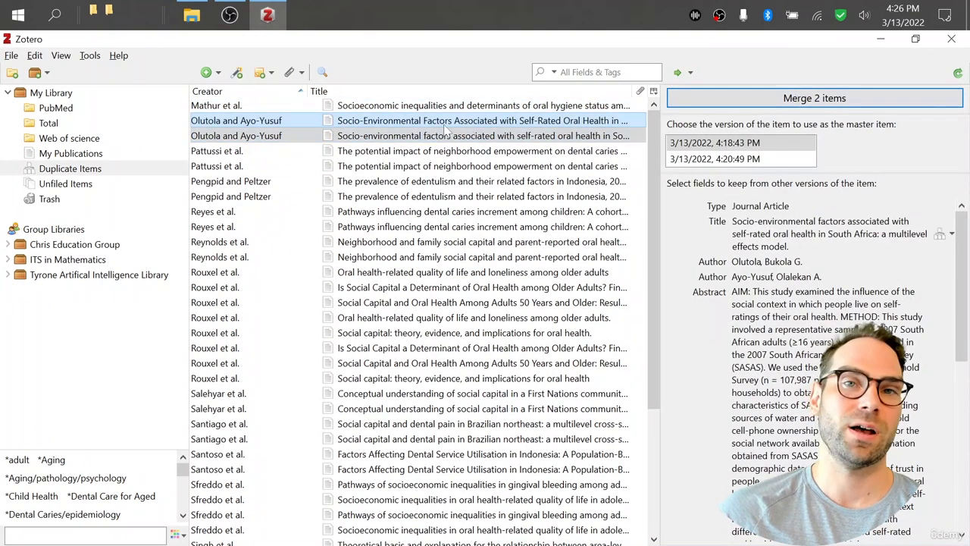
{"action": "left_click", "coordinate": [796, 98]}
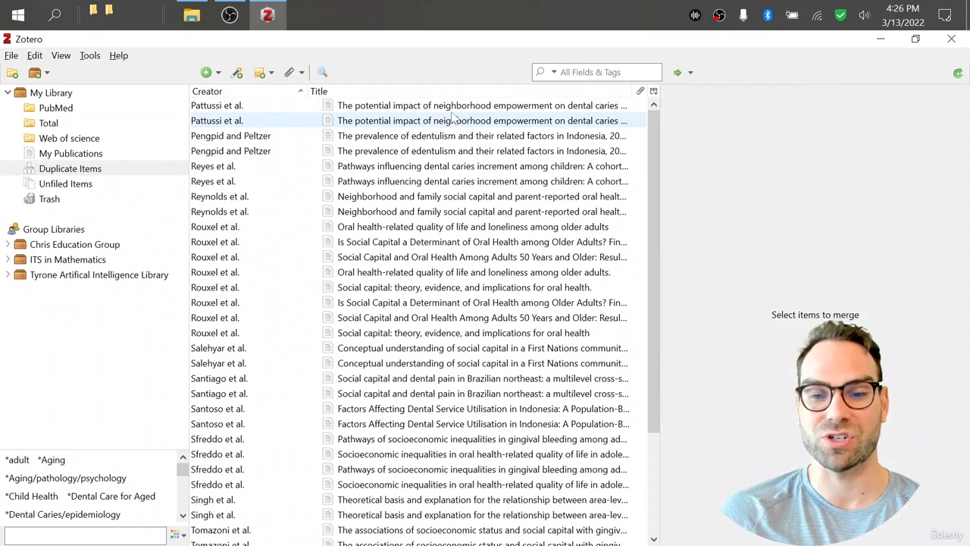
Step: Merge the duplicate pairs on neighborhood empowerment and dental caries, edentulism in Indonesia, and pathways influencing dental caries increment among children
{"action": "left_click", "coordinate": [428, 117]}
{"action": "left_click", "coordinate": [766, 101]}
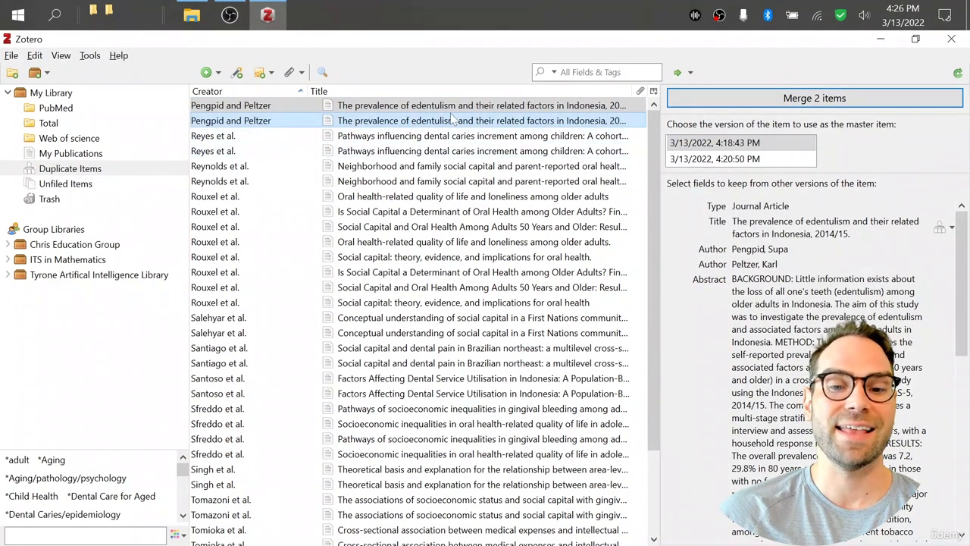
{"action": "left_click", "coordinate": [770, 101]}
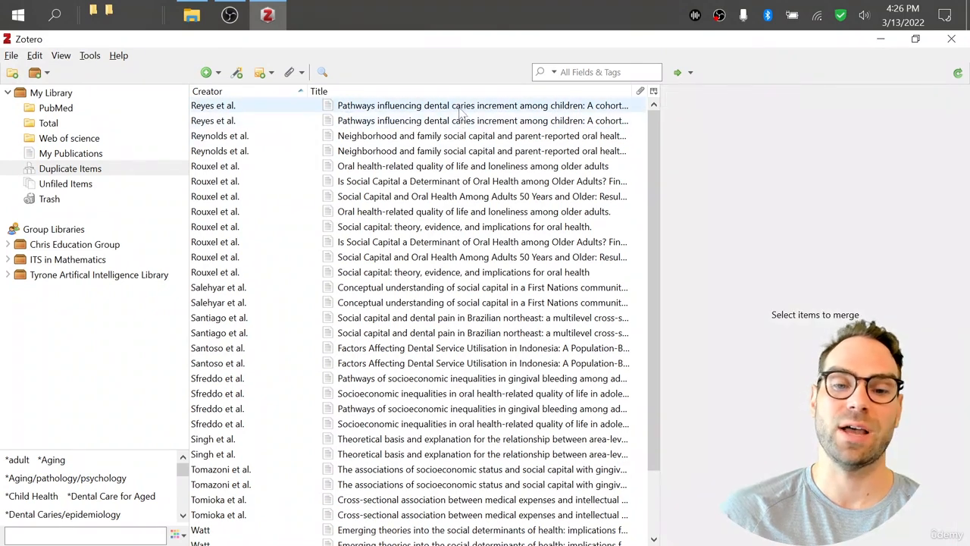
{"action": "left_click", "coordinate": [458, 123]}
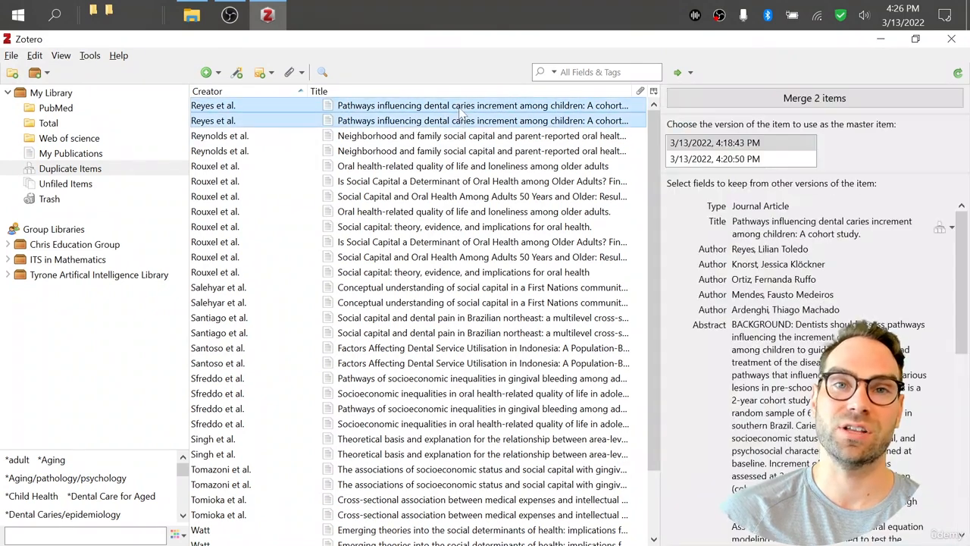
{"action": "left_click", "coordinate": [733, 99]}
Step: Merge the duplicate pairs on parent-reported oral health in Iowa, loneliness among older adults, and social capital as a determinant of older adults' oral health
{"action": "left_click", "coordinate": [515, 124]}
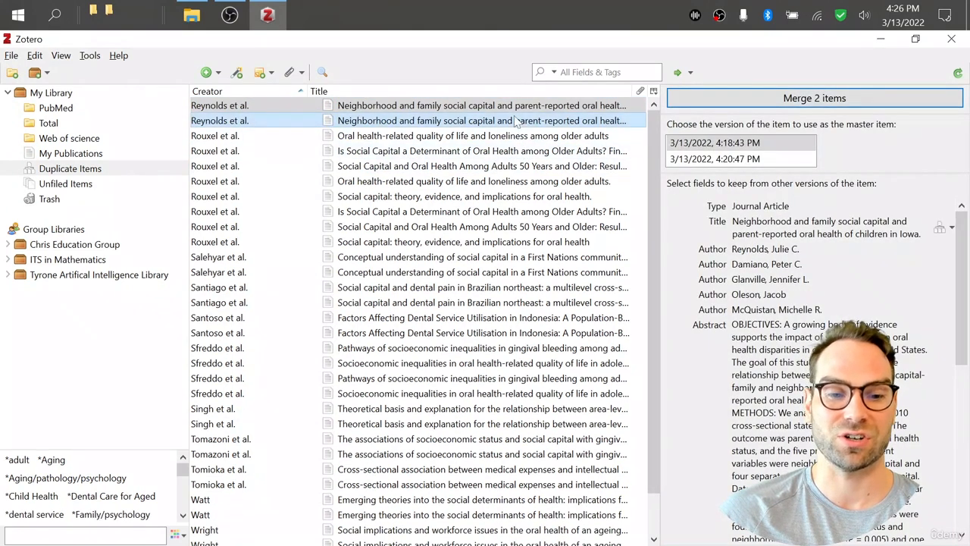
{"action": "left_click", "coordinate": [792, 99]}
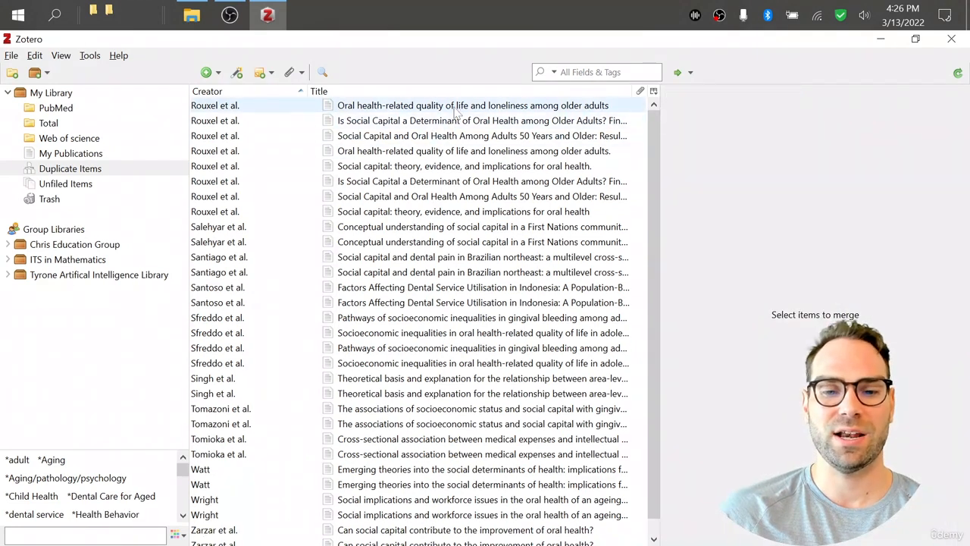
{"action": "left_click", "coordinate": [457, 109]}
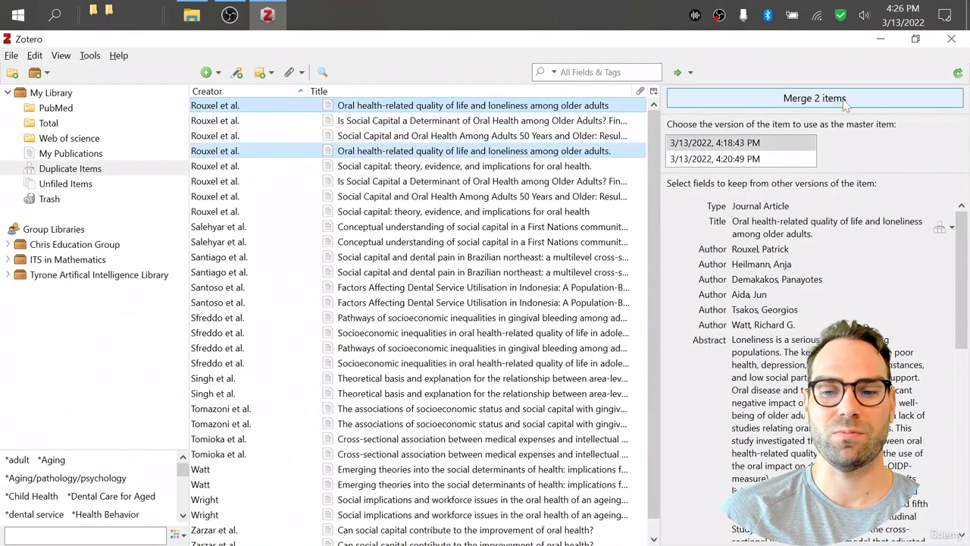
{"action": "left_click", "coordinate": [800, 99]}
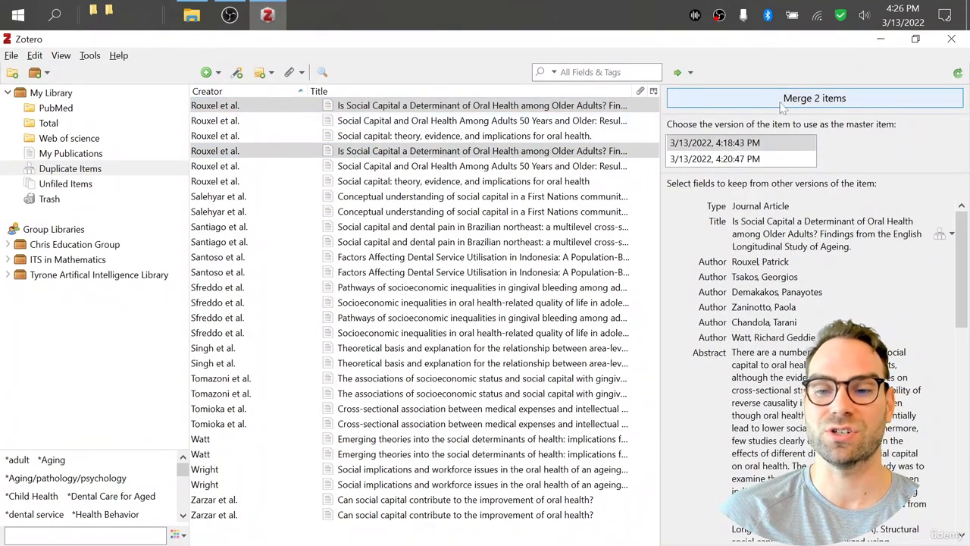
{"action": "left_click", "coordinate": [786, 106]}
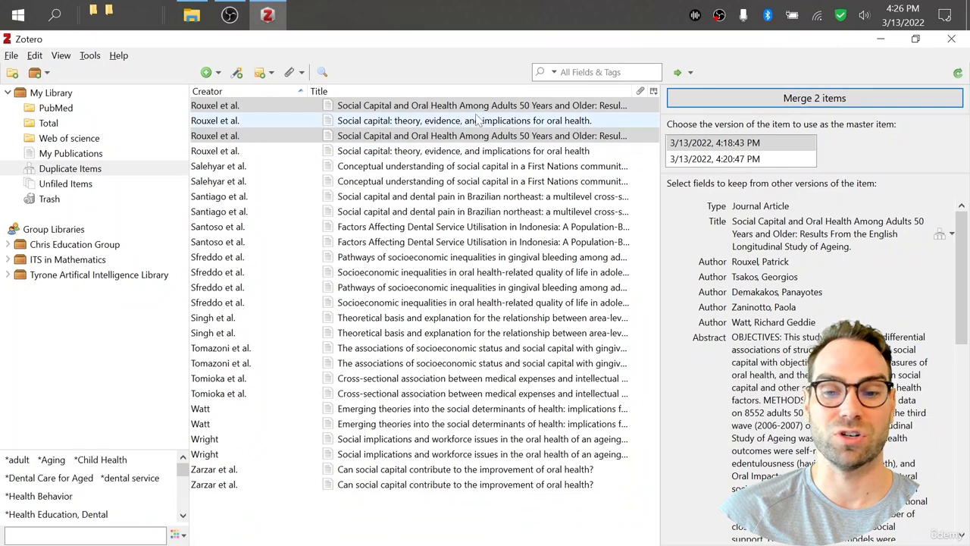
Step: Merge the duplicate pairs on adults 50 years and older, social capital theory and evidence, and a First Nations community, checking the Total collection in between
{"action": "left_click", "coordinate": [781, 104]}
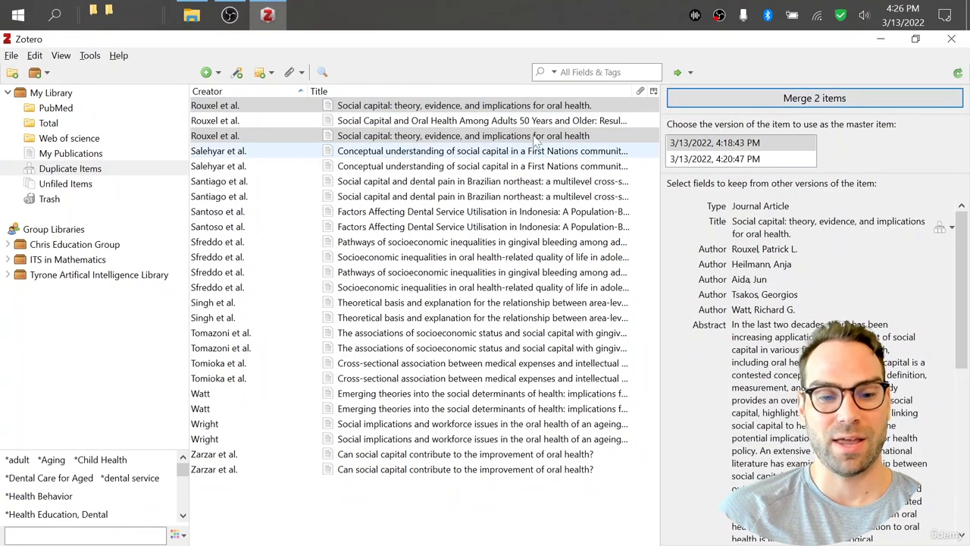
{"action": "left_click", "coordinate": [66, 125]}
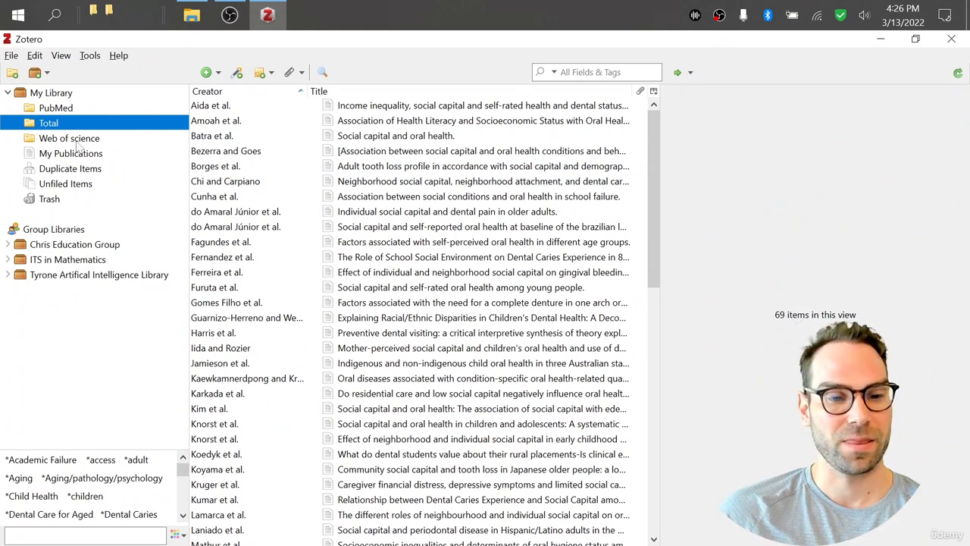
{"action": "left_click", "coordinate": [80, 172]}
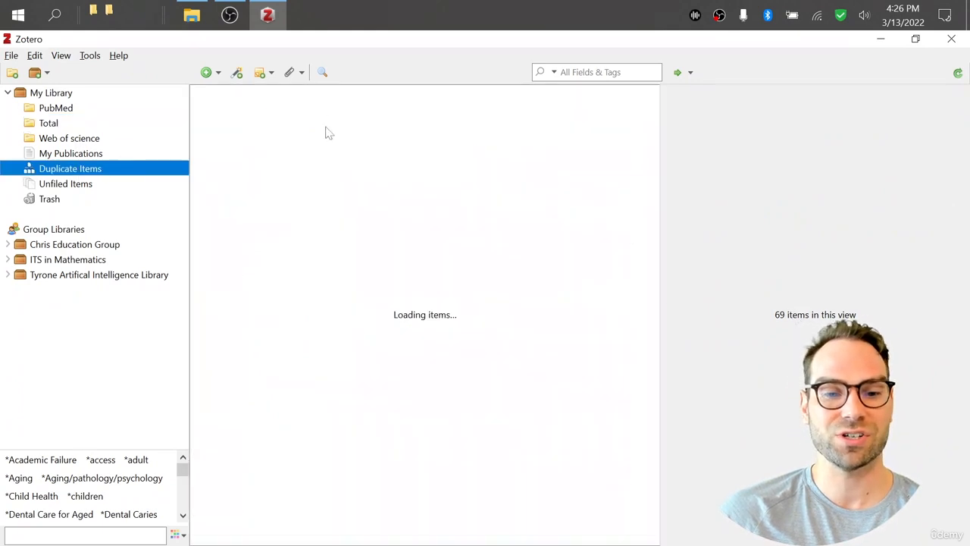
{"action": "left_click", "coordinate": [407, 117]}
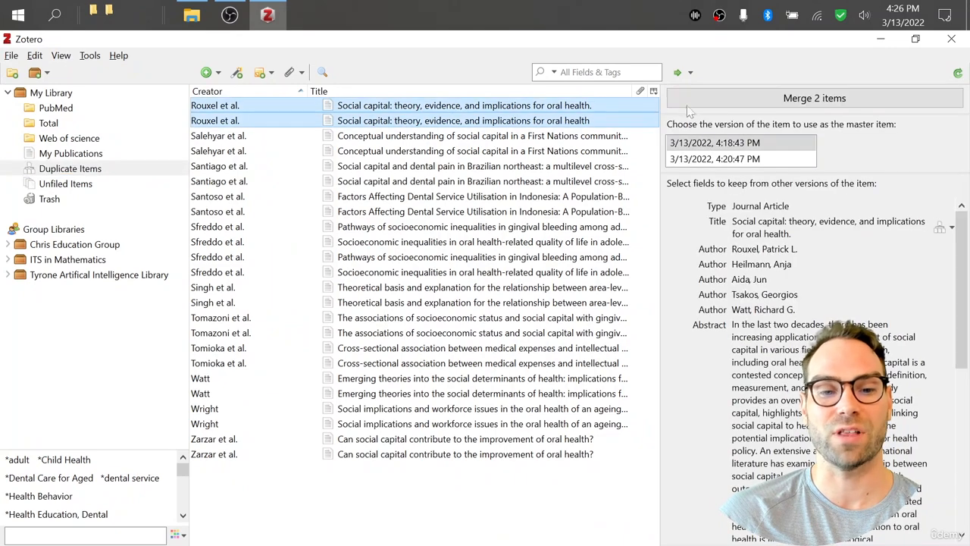
{"action": "left_click", "coordinate": [769, 105]}
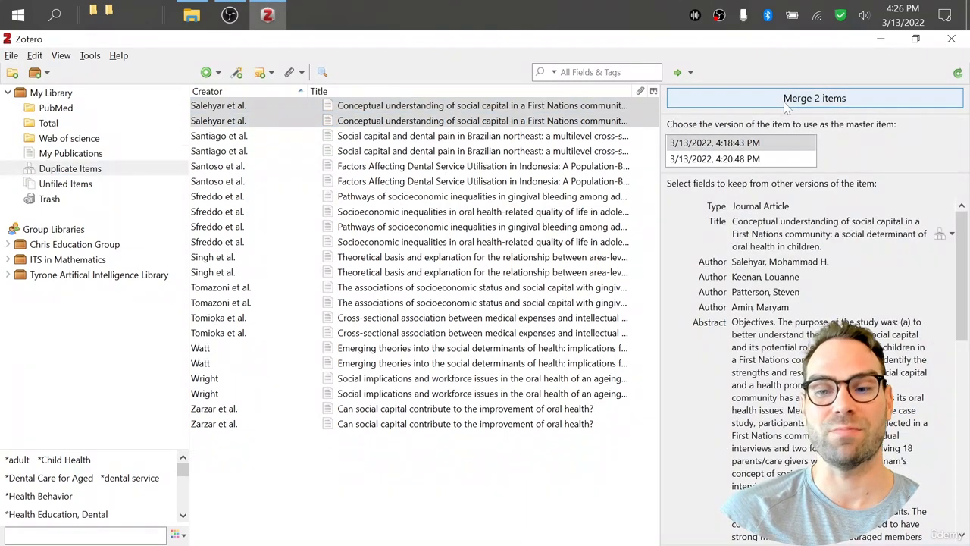
{"action": "left_click", "coordinate": [796, 110]}
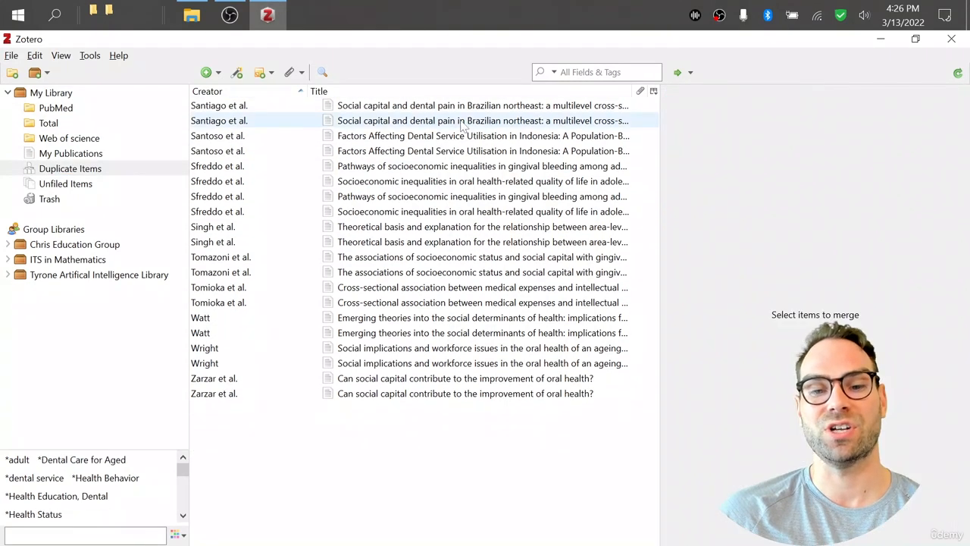
Step: Merge the duplicate pairs on dental pain in Brazilian northeast, dental service utilisation in Indonesia, and pathways of socioeconomic inequalities in gingival bleeding among adolescents
{"action": "left_click", "coordinate": [487, 115]}
{"action": "left_click", "coordinate": [820, 101]}
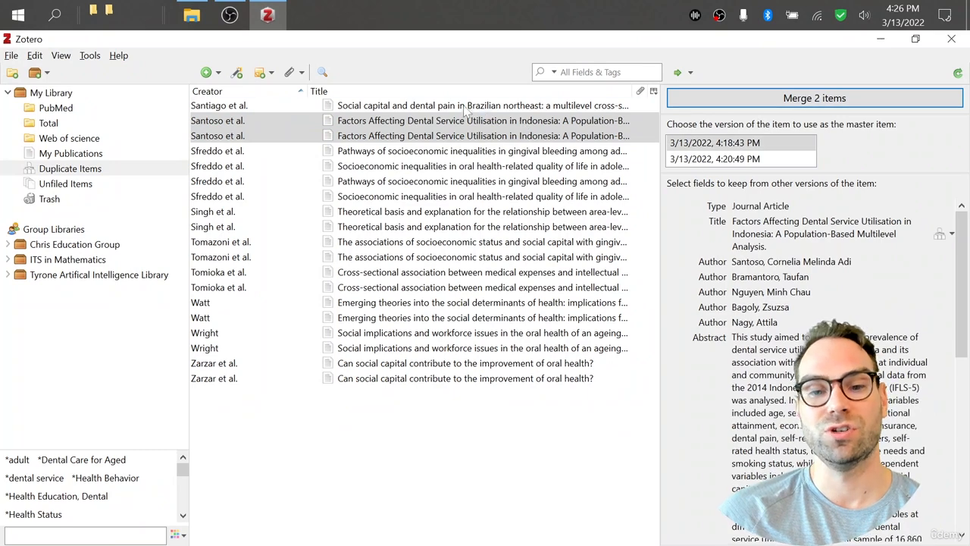
{"action": "left_click", "coordinate": [465, 117]}
{"action": "left_click", "coordinate": [828, 102]}
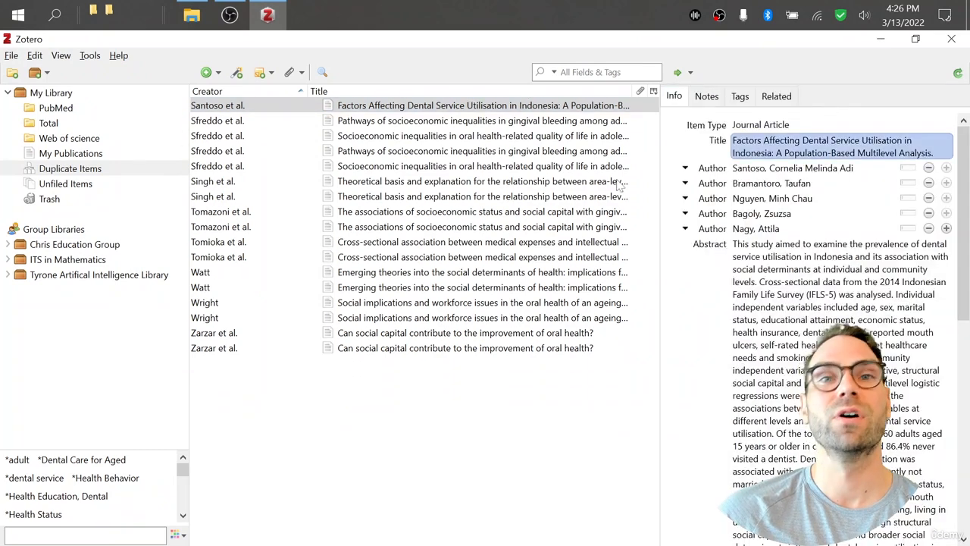
{"action": "left_click", "coordinate": [506, 111]}
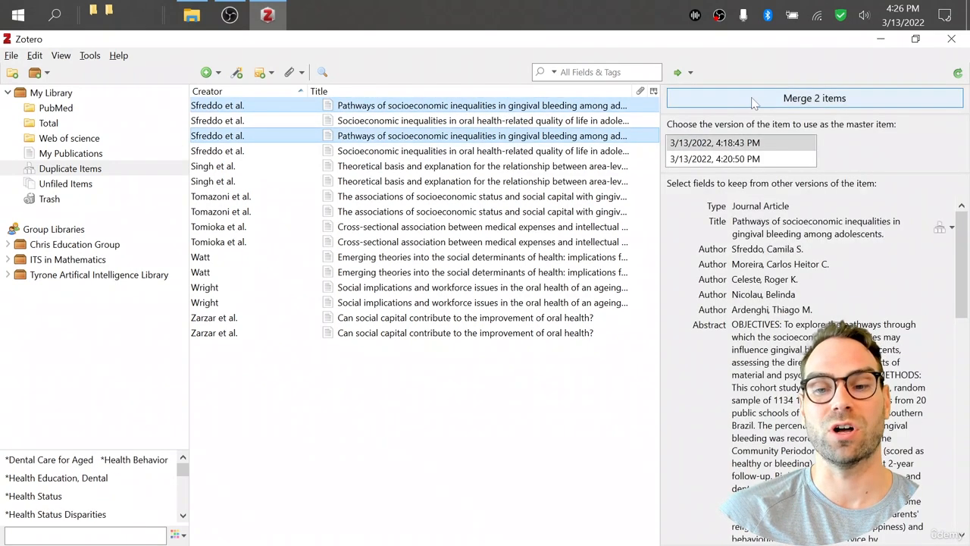
{"action": "left_click", "coordinate": [814, 98]}
Step: Merge the duplicate pairs on oral health-related quality of life in adolescents, area-level social inequalities, and socioeconomic status and social capital with gingival bleeding
{"action": "left_click", "coordinate": [498, 119]}
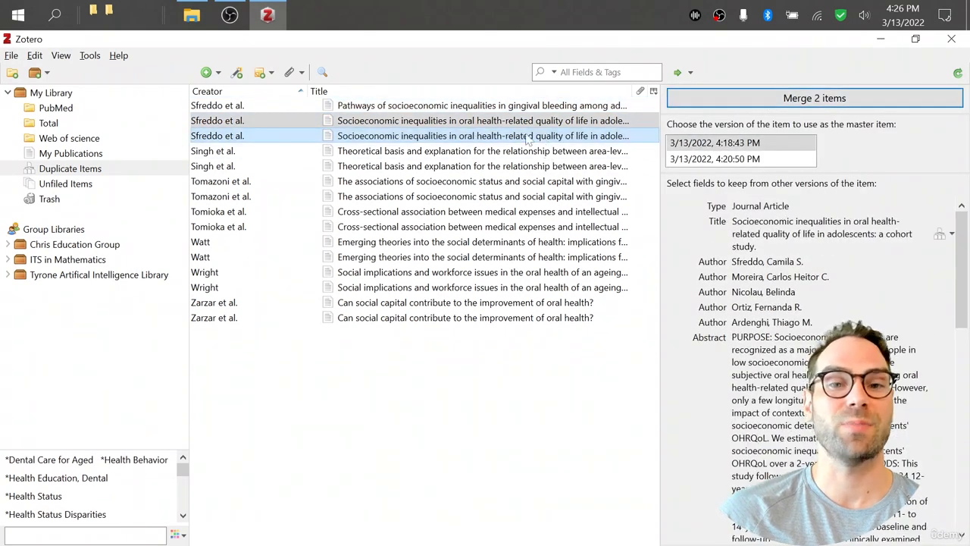
{"action": "left_click", "coordinate": [675, 105]}
{"action": "left_click", "coordinate": [599, 121]}
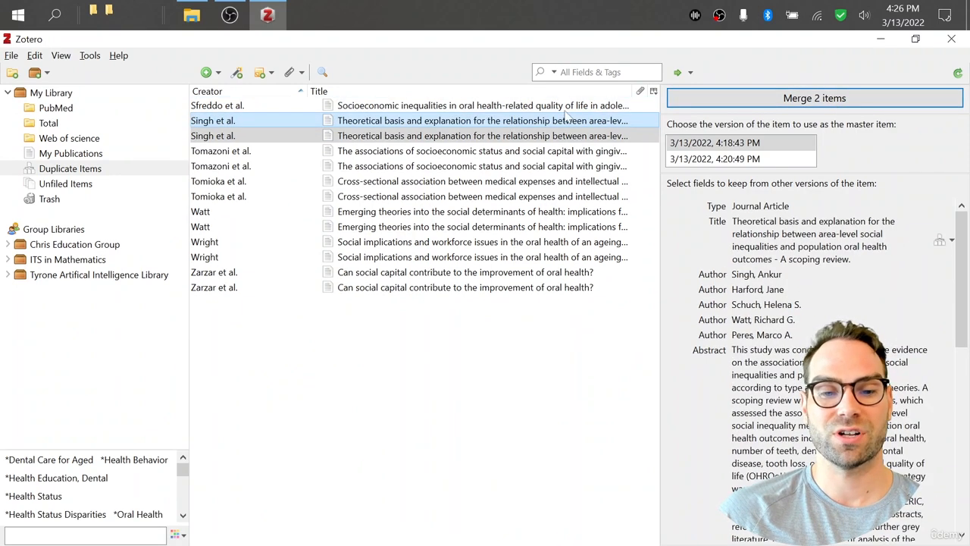
{"action": "left_click", "coordinate": [798, 99]}
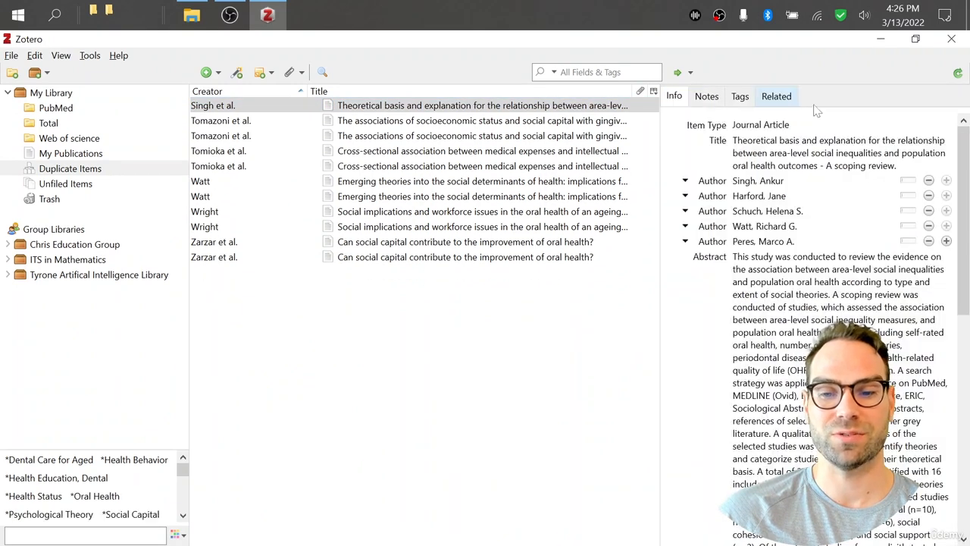
{"action": "left_click", "coordinate": [525, 117]}
{"action": "left_click", "coordinate": [726, 99]}
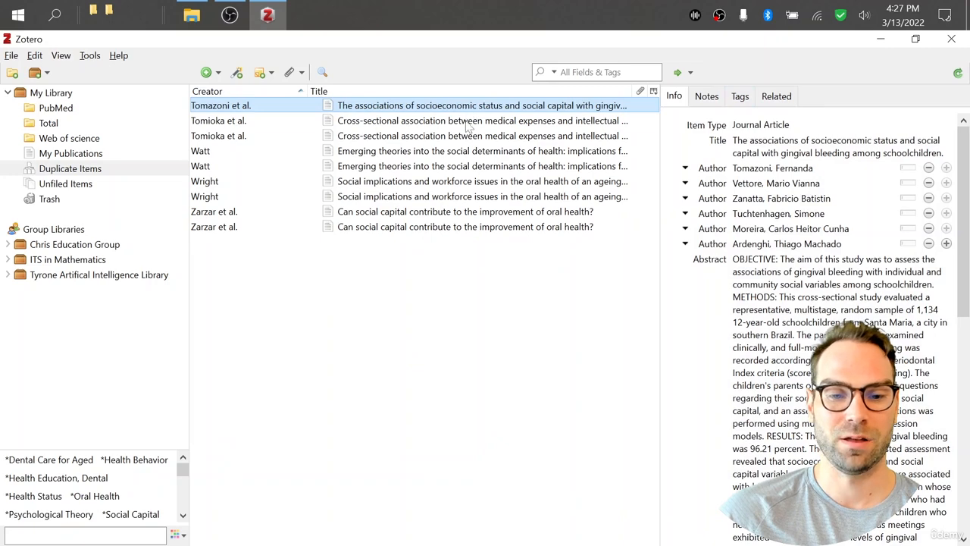
Step: Merge the duplicate pairs on medical expenses and intellectual activity, emerging theories of social determinants of health, and workforce issues in an ageing population's oral health
{"action": "left_click", "coordinate": [467, 123]}
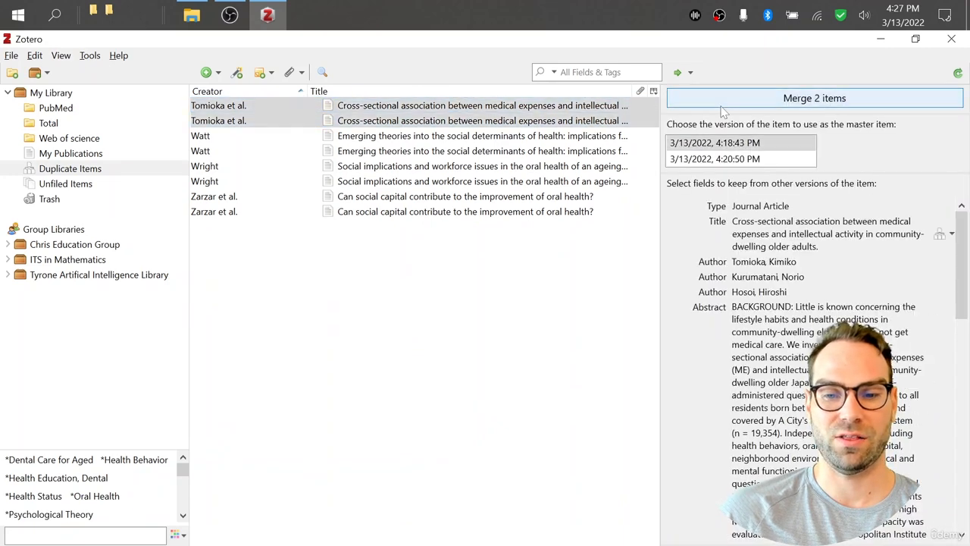
{"action": "left_click", "coordinate": [724, 103]}
{"action": "left_click", "coordinate": [457, 119]}
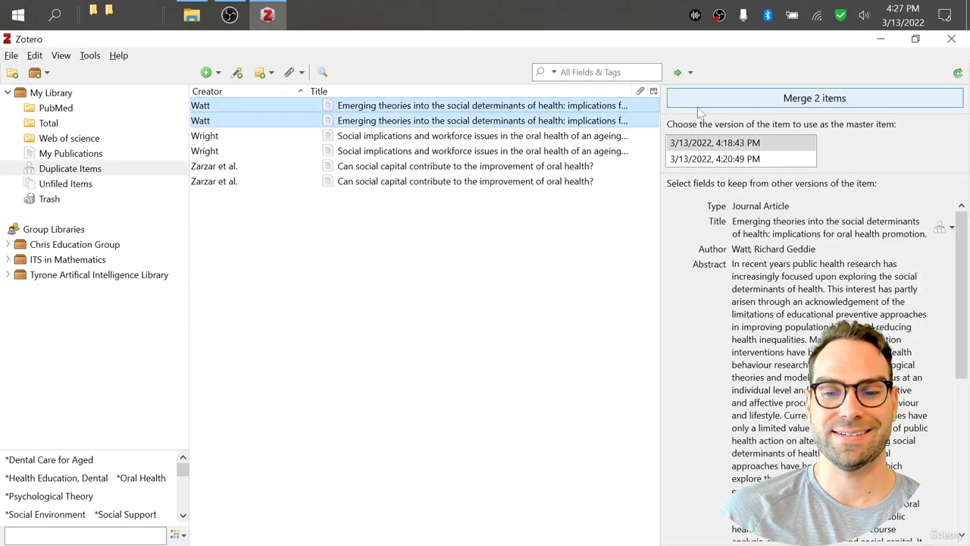
{"action": "left_click", "coordinate": [703, 100]}
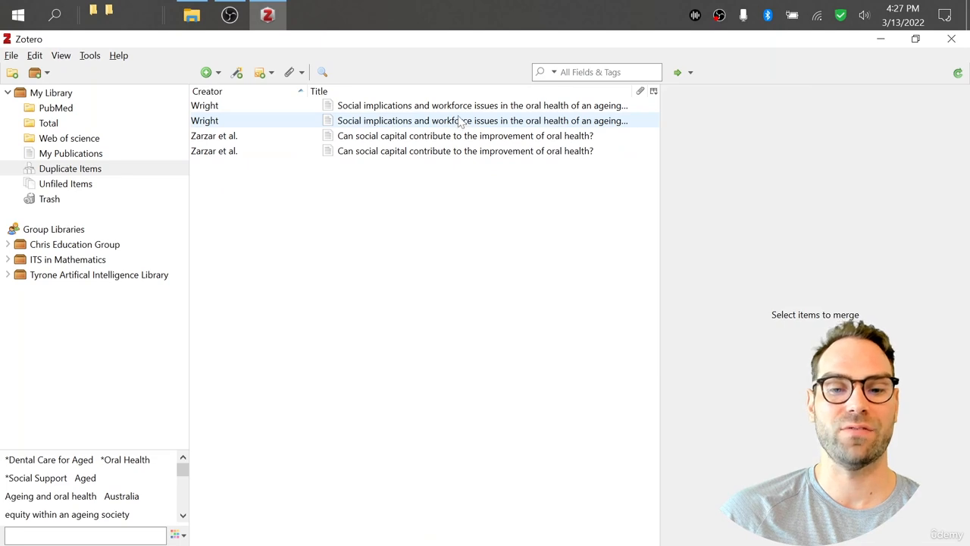
{"action": "left_click", "coordinate": [462, 123]}
{"action": "left_click", "coordinate": [698, 104]}
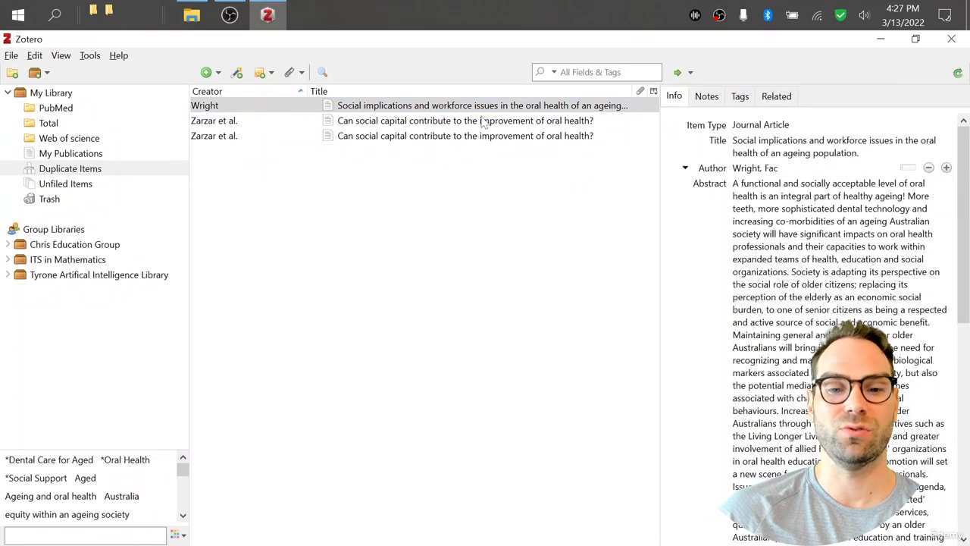
Step: Merge the last duplicate pair, on social capital contributing to the improvement of oral health, and open the Total collection to check its item count
{"action": "left_click", "coordinate": [489, 121]}
{"action": "left_click", "coordinate": [837, 100]}
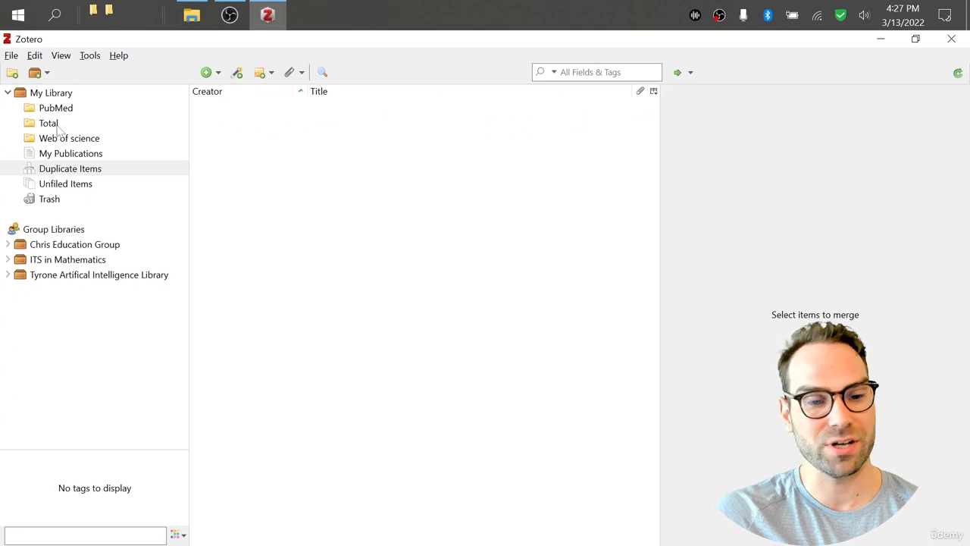
{"action": "left_click", "coordinate": [50, 125]}
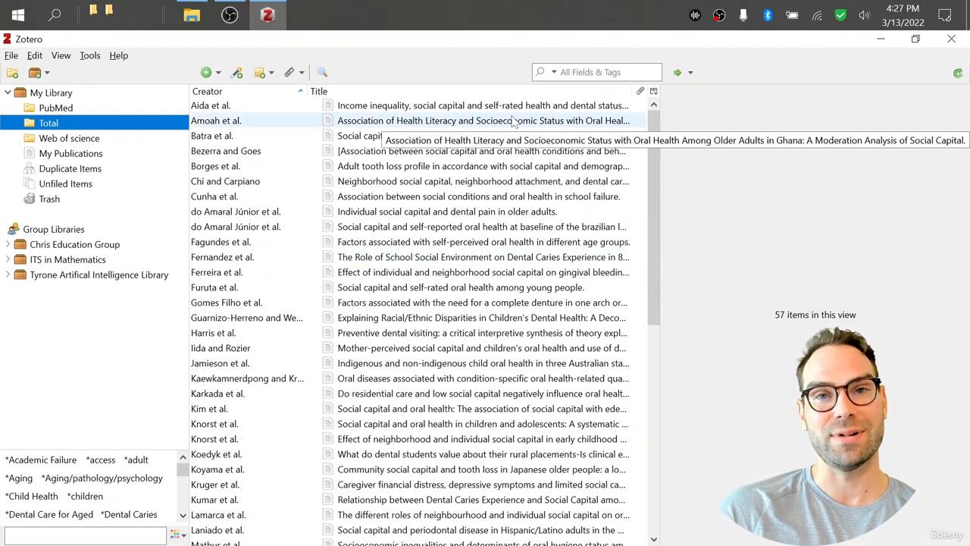
Step: Create a new collection named Screening in My Library
{"action": "right_click", "coordinate": [43, 97]}
{"action": "left_click", "coordinate": [90, 123]}
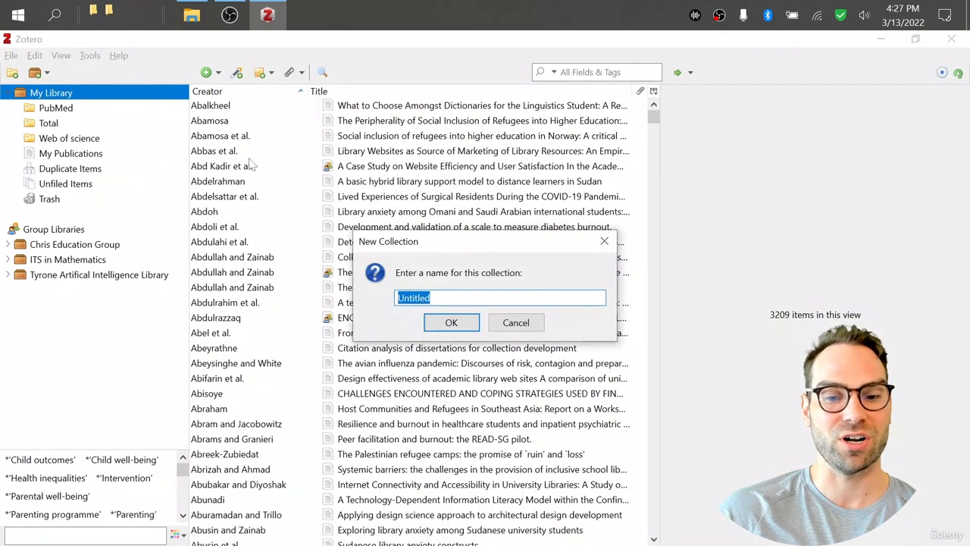
{"action": "type", "text": "Screening"}
{"action": "key", "text": "Return"}
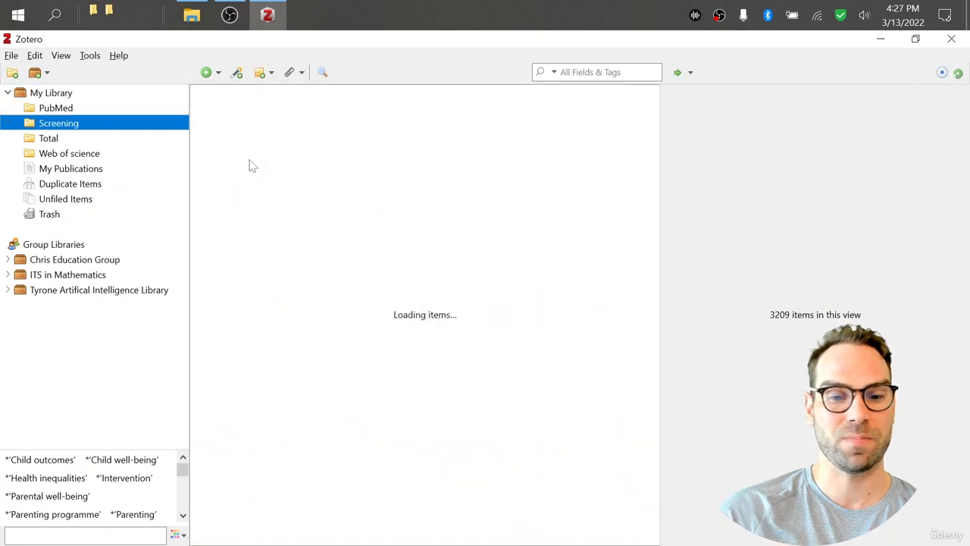
Step: Copy all items of the Total collection into the Screening collection and open Screening to check its contents
{"action": "left_click", "coordinate": [102, 139]}
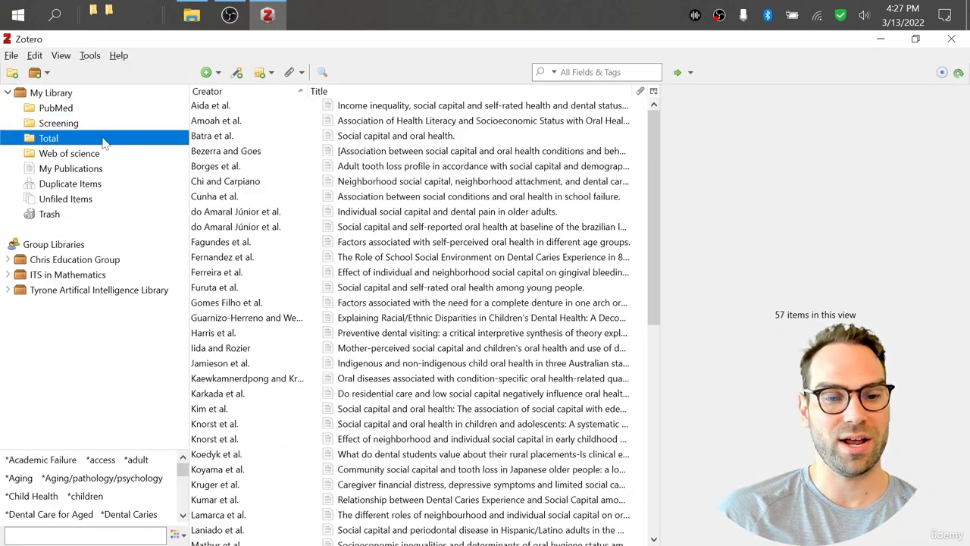
{"action": "left_click", "coordinate": [415, 172]}
{"action": "key", "text": "ctrl+a"}
{"action": "left_click_drag", "start_coordinate": [429, 170], "coordinate": [83, 125]}
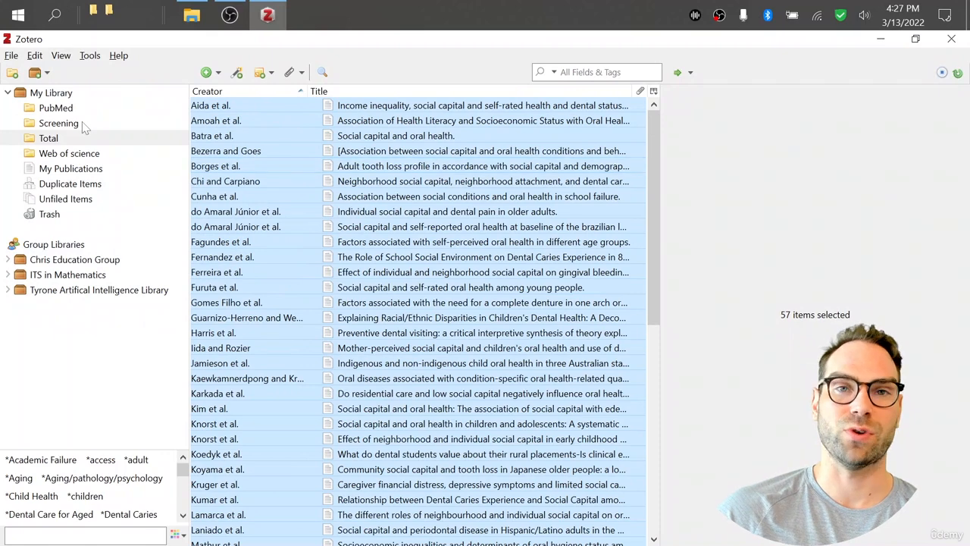
{"action": "left_click", "coordinate": [66, 126]}
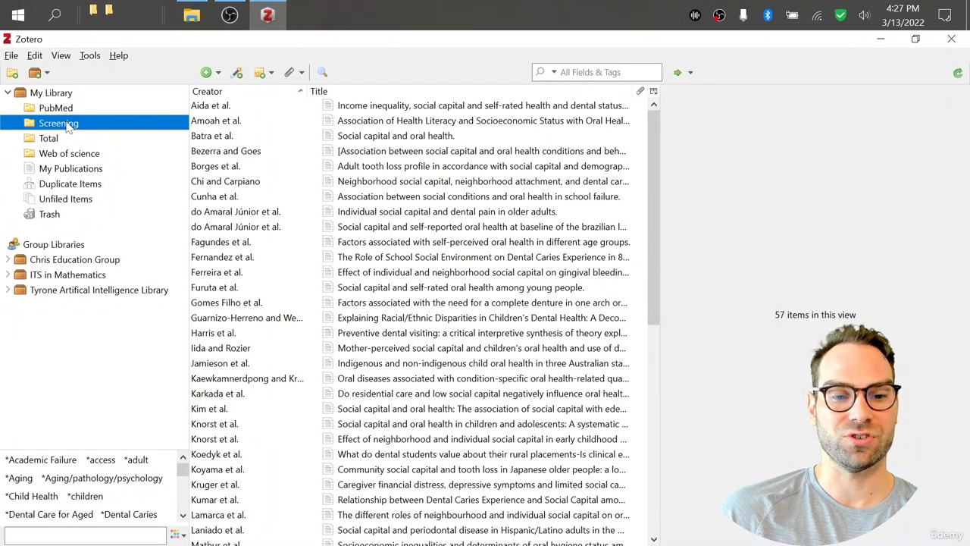
{"action": "right_click", "coordinate": [68, 129]}
{"action": "left_click", "coordinate": [59, 127]}
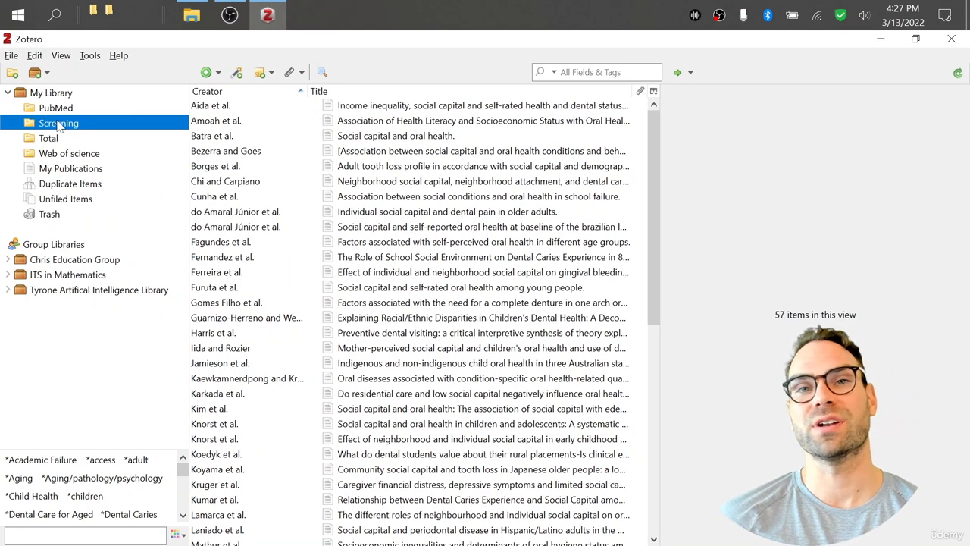